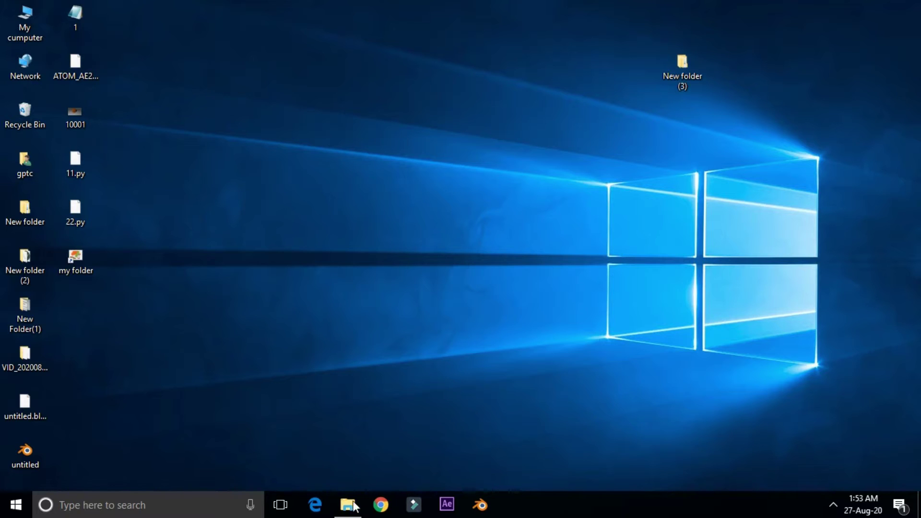
# Open the New folder (3) window and create a new subfolder with the default name in it
pyautogui.click(349, 505)
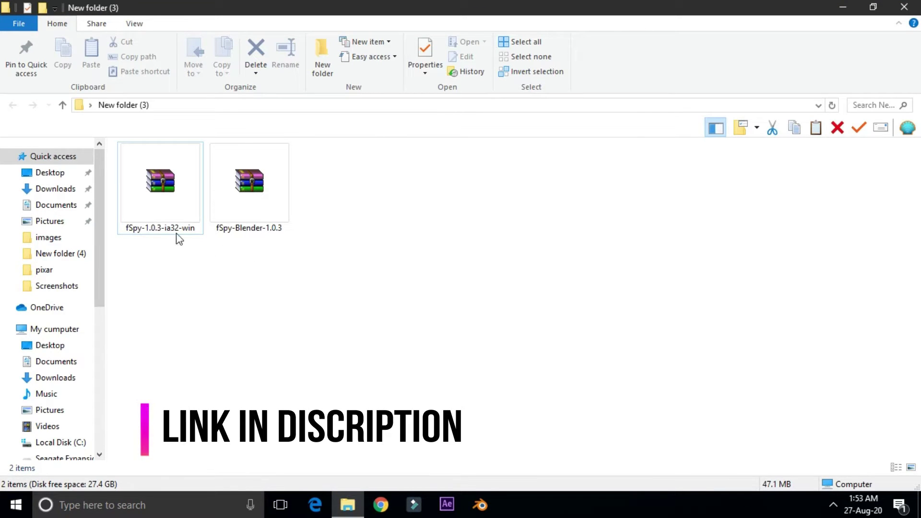
pyautogui.rightClick(161, 214)
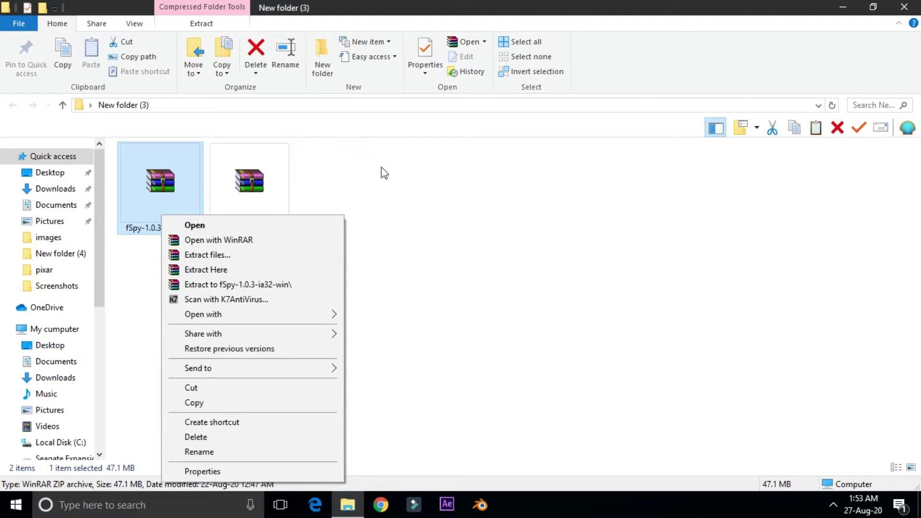
pyautogui.click(382, 171)
pyautogui.click(322, 53)
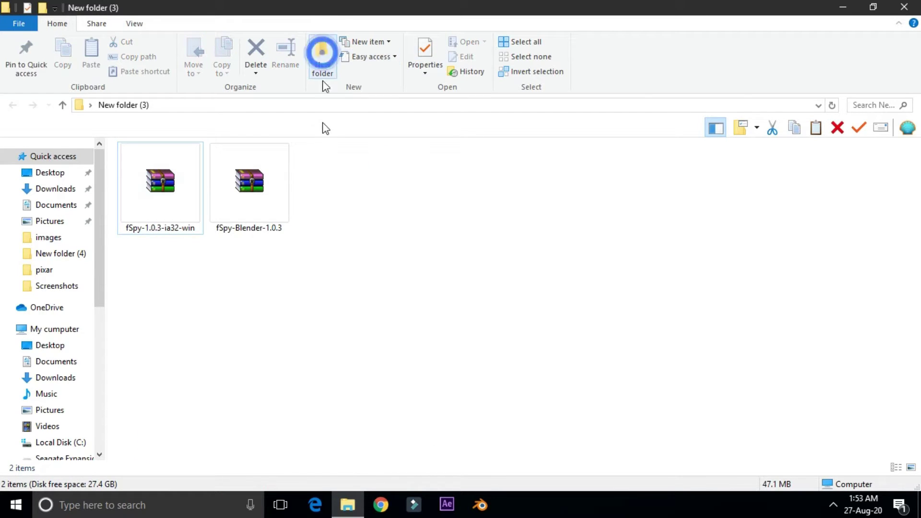
pyautogui.click(364, 241)
pyautogui.click(366, 286)
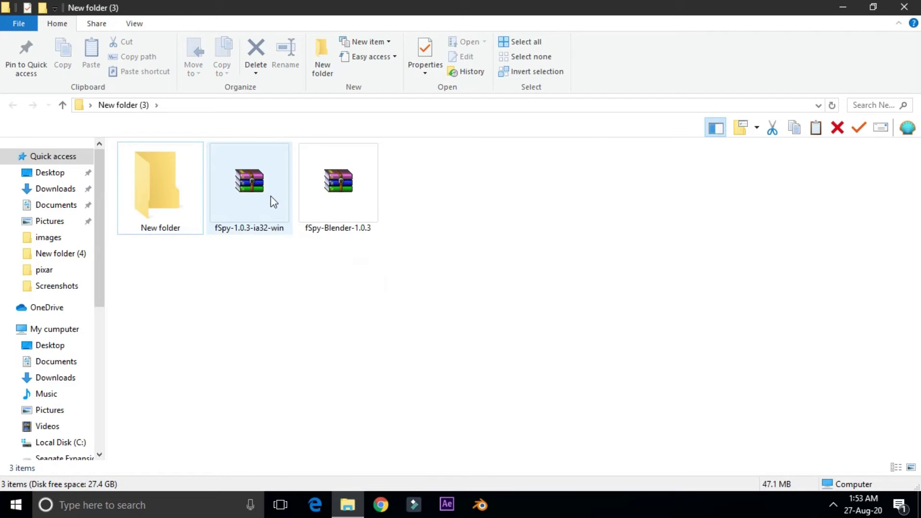
# Extract the fSpy-1.0.3-ia32-win archive into the New folder subfolder inside New folder (3) on the Desktop
pyautogui.rightClick(270, 196)
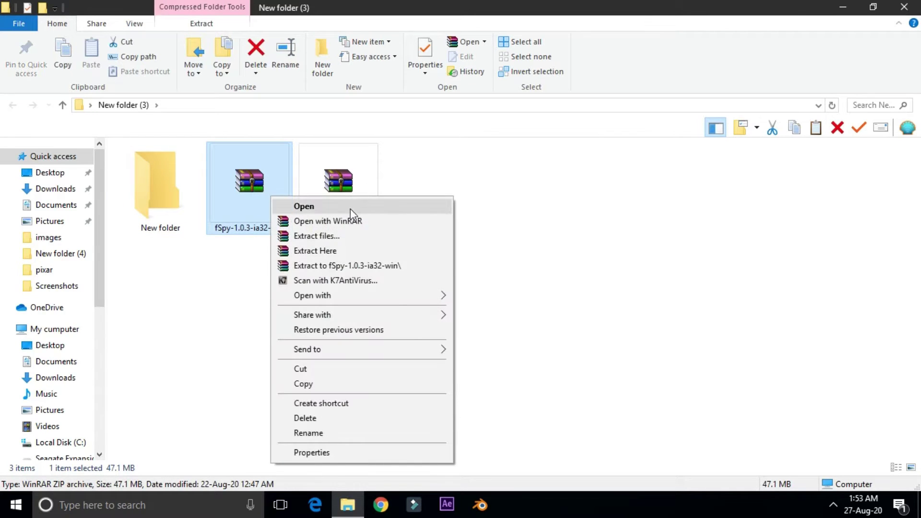
pyautogui.click(351, 240)
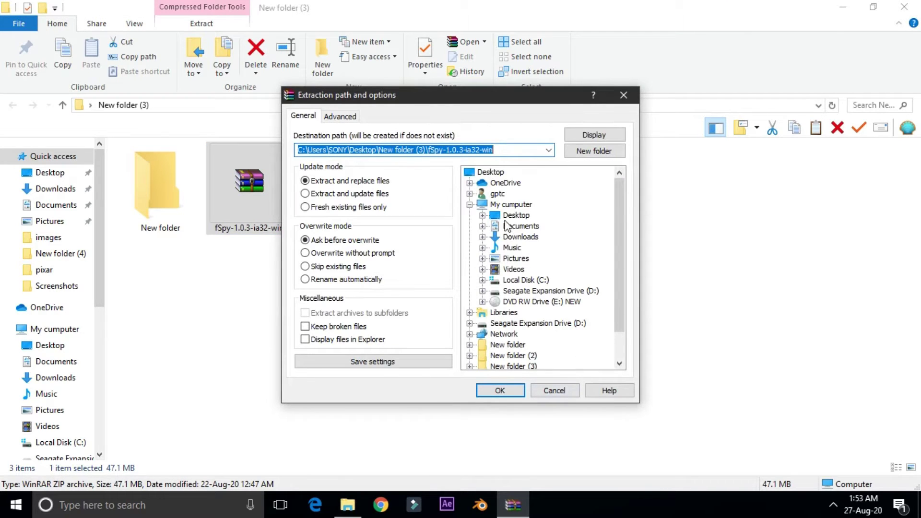
pyautogui.click(482, 215)
pyautogui.click(495, 248)
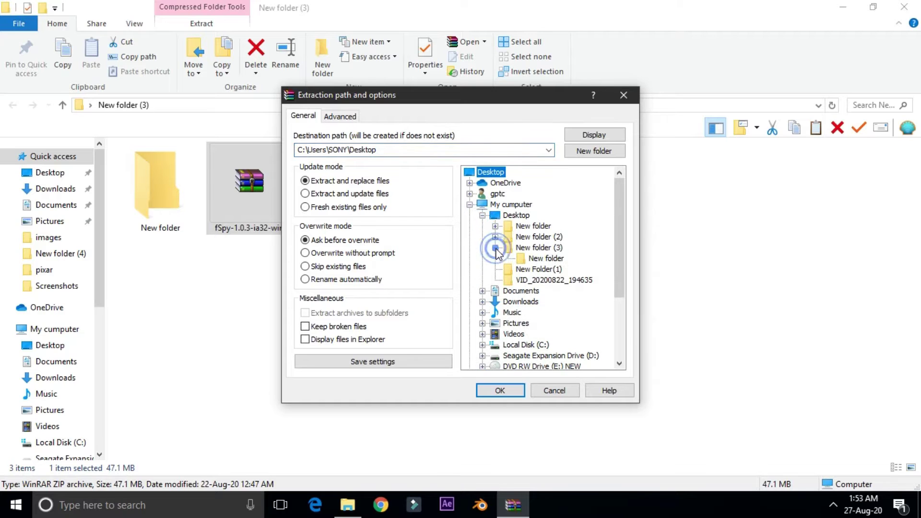
pyautogui.click(542, 258)
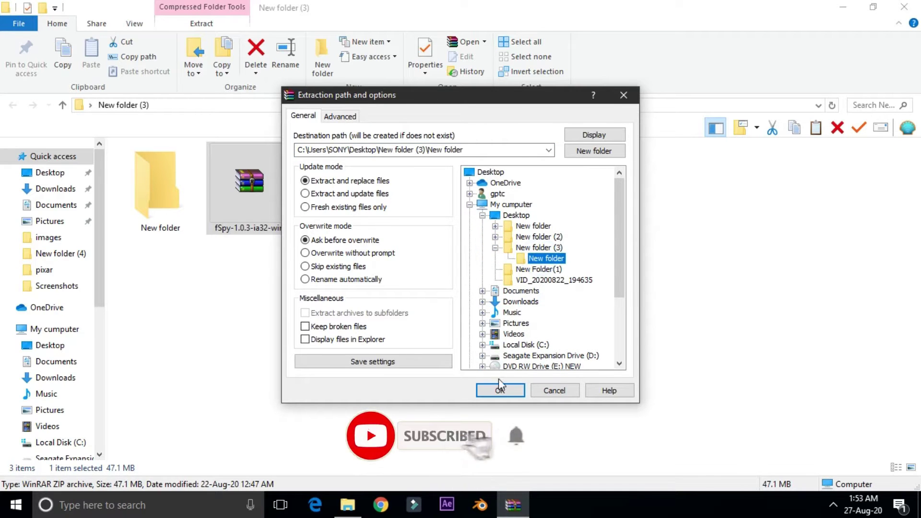
pyautogui.click(499, 390)
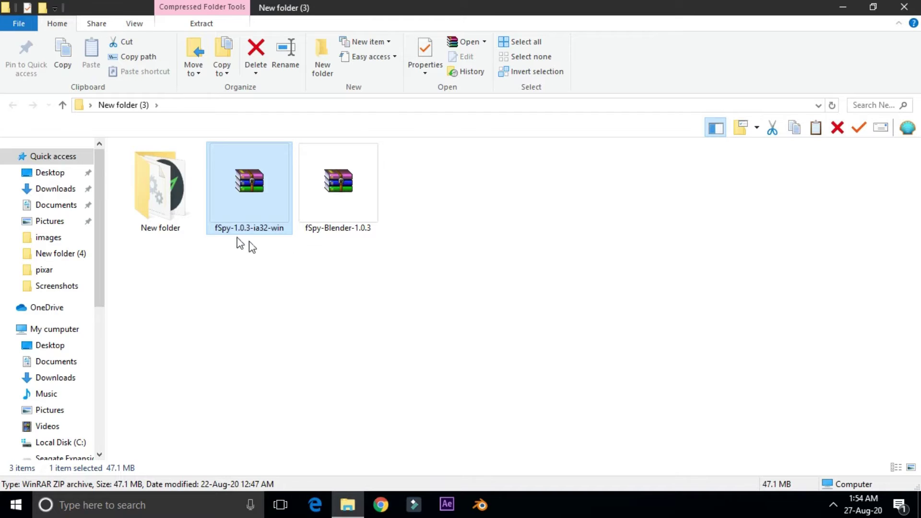
# Launch the fSpy application from the extracted folder and maximize its window
pyautogui.doubleClick(163, 211)
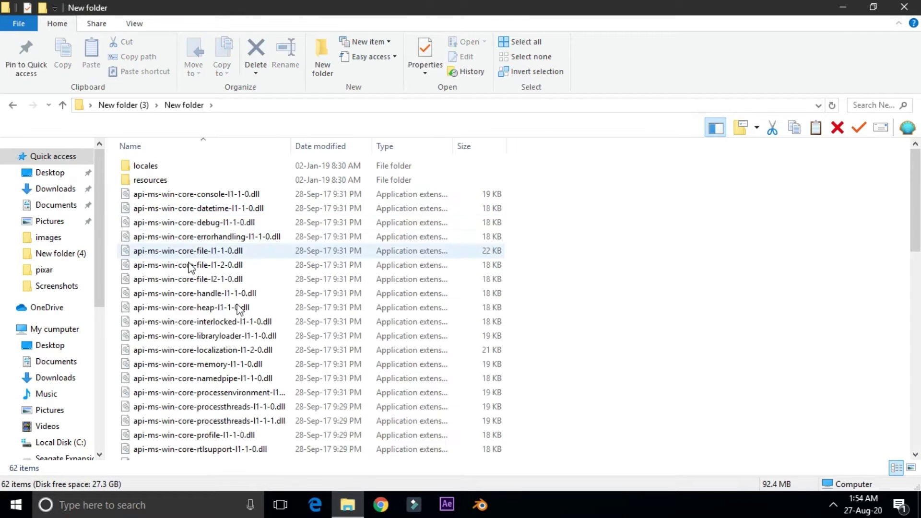
pyautogui.scroll(-14, 322, 355)
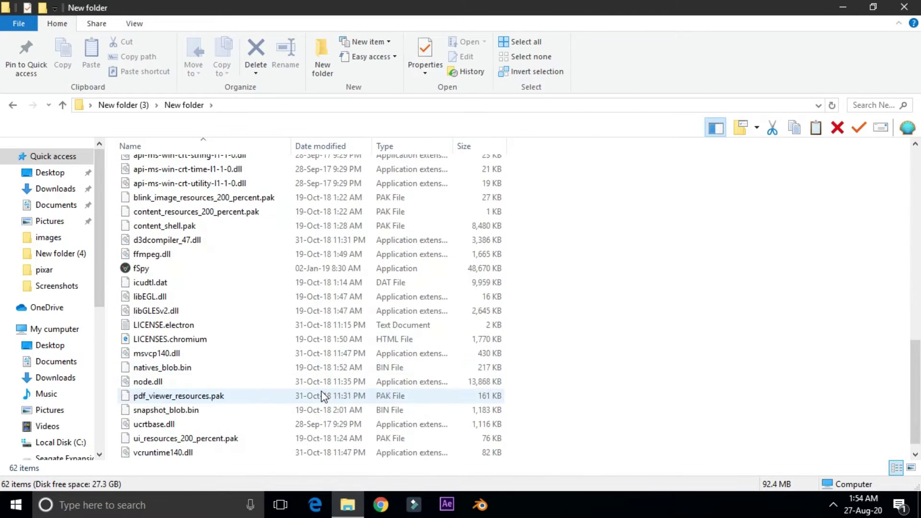
pyautogui.doubleClick(182, 271)
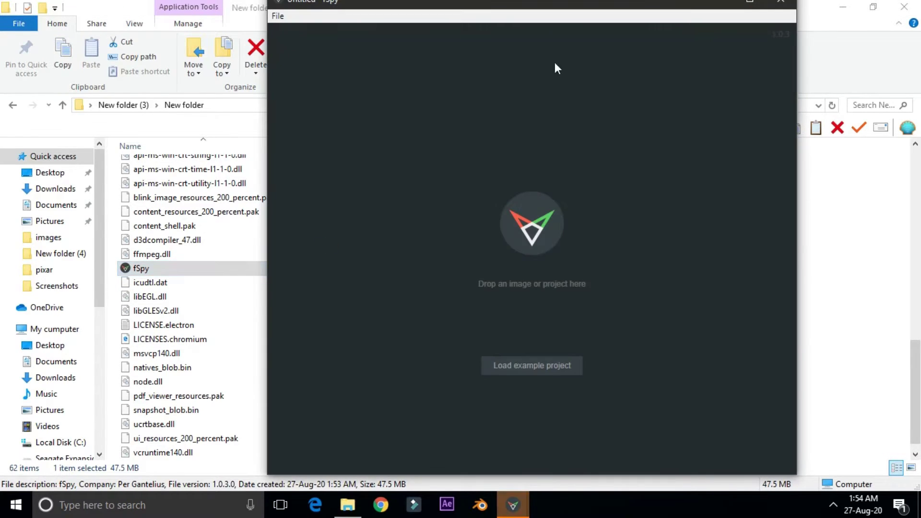
pyautogui.click(751, 2)
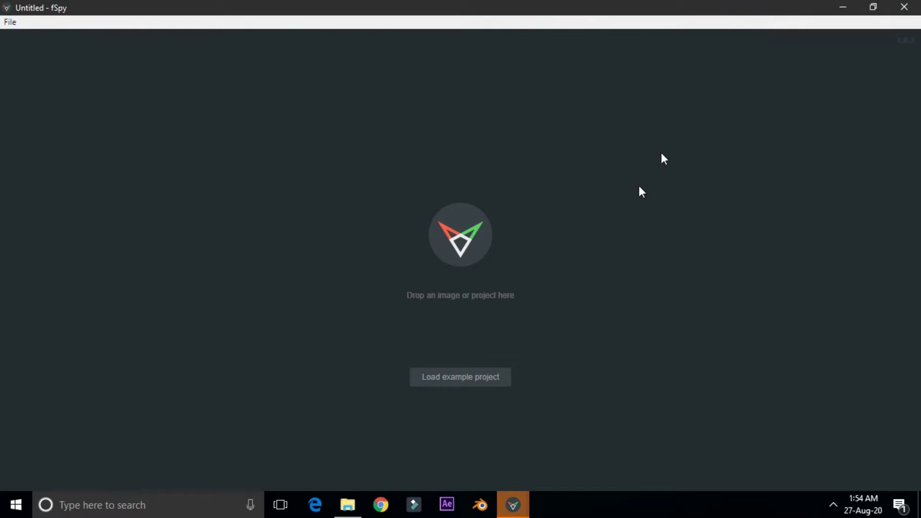
# Load the example project and replace its picture with the image rumyantsevo-process-11
pyautogui.click(448, 379)
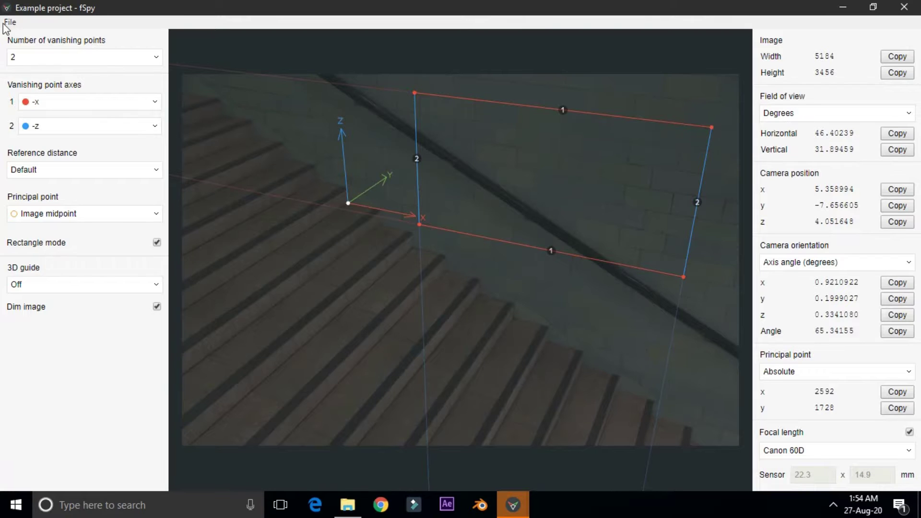
pyautogui.click(12, 24)
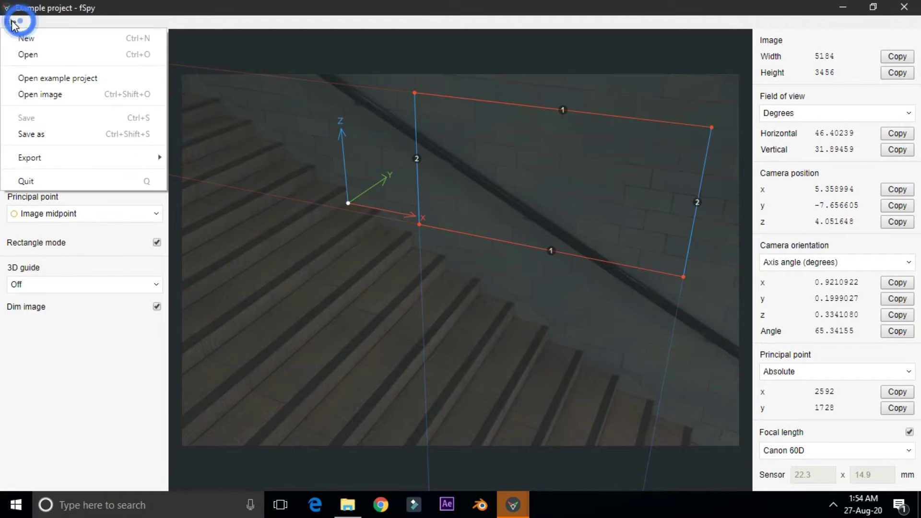
pyautogui.click(29, 95)
pyautogui.scroll(-3, 454, 245)
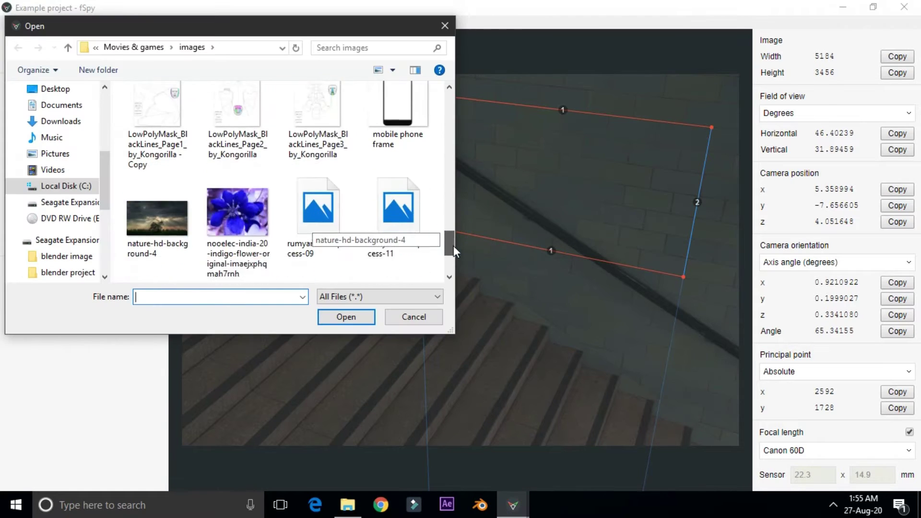
pyautogui.scroll(-2, 454, 246)
pyautogui.click(398, 115)
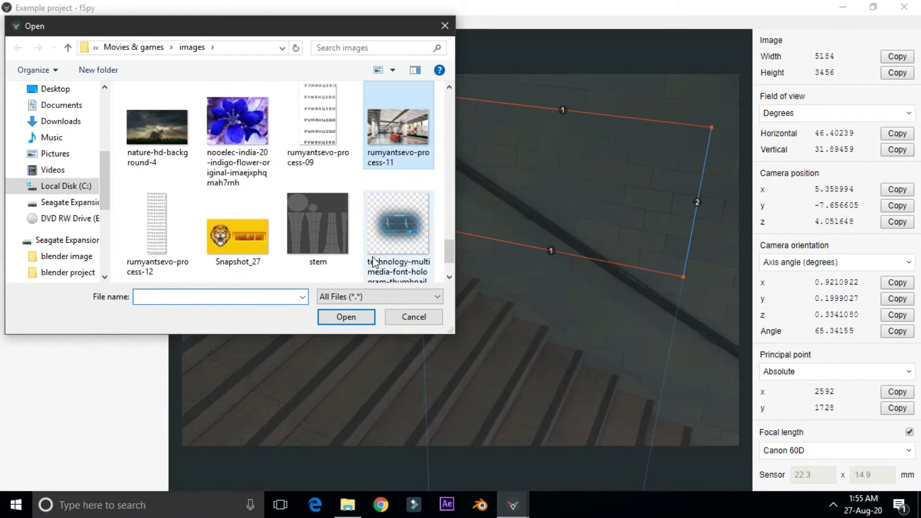
pyautogui.click(346, 321)
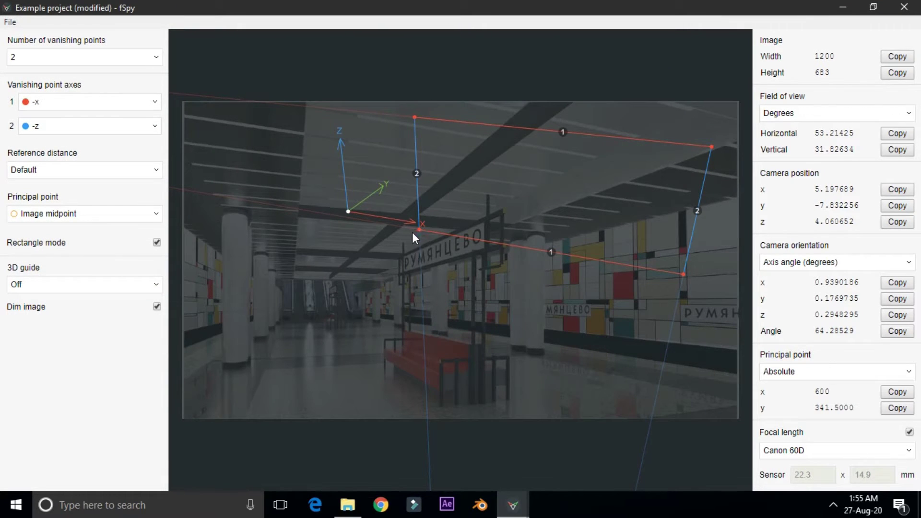
# Fit the vanishing-line rectangle to the nearest pair of columns, placing its corners at their tops and bases
pyautogui.moveTo(412, 232); pyautogui.dragTo(252, 366)
pyautogui.moveTo(411, 119); pyautogui.dragTo(244, 211)
pyautogui.moveTo(710, 147); pyautogui.dragTo(550, 235)
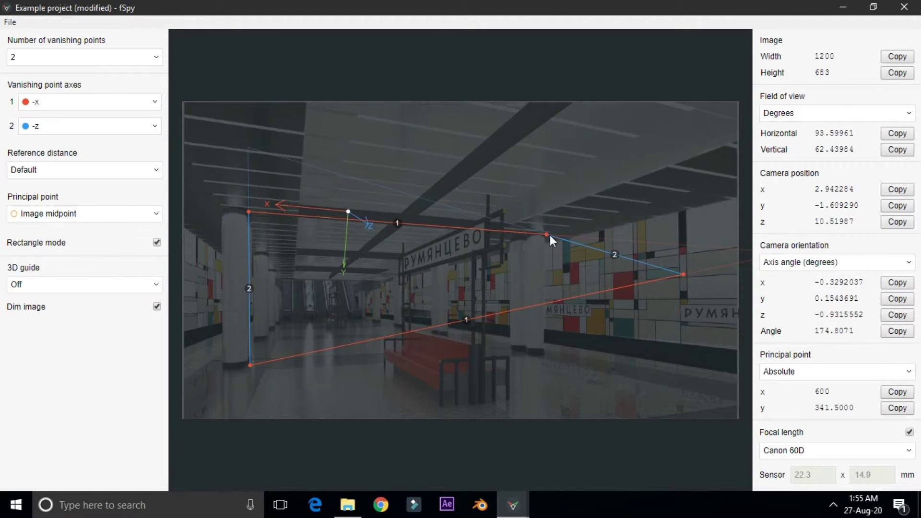
pyautogui.moveTo(584, 321); pyautogui.dragTo(546, 355)
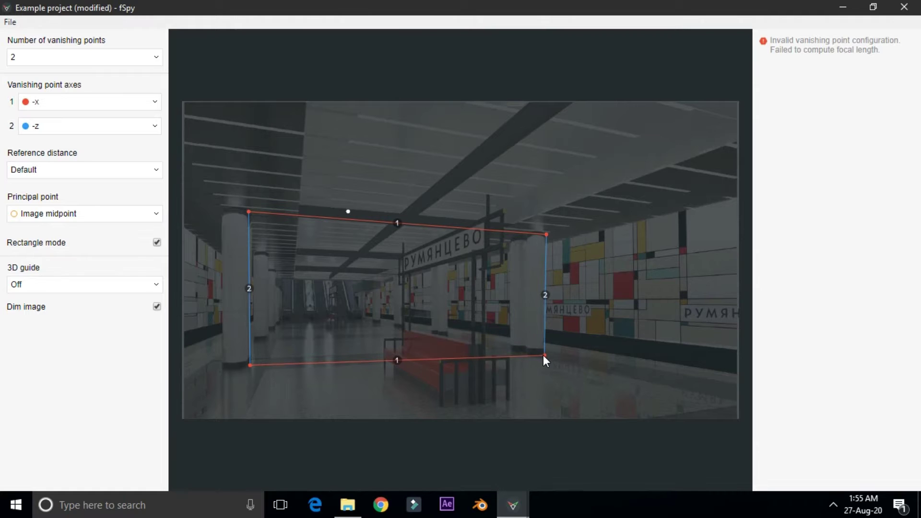
pyautogui.moveTo(546, 236); pyautogui.dragTo(543, 235)
pyautogui.moveTo(545, 355); pyautogui.dragTo(542, 355)
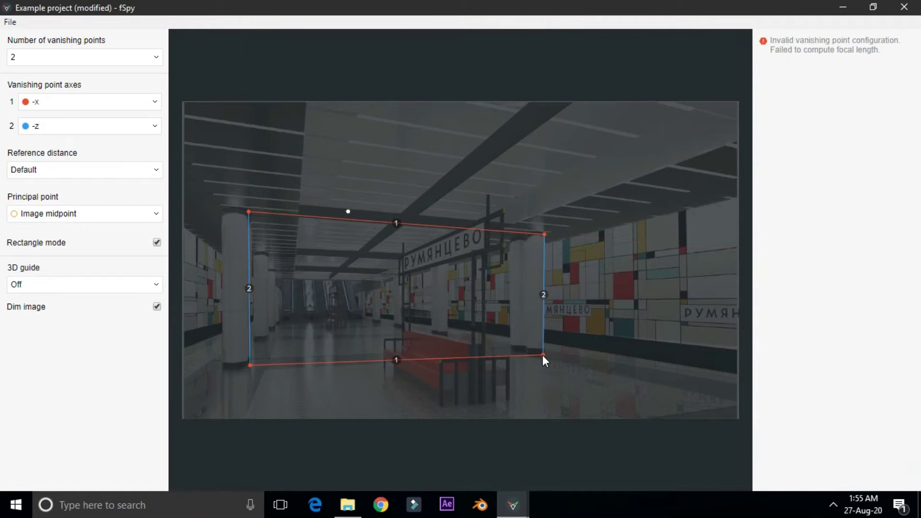
pyautogui.moveTo(248, 366); pyautogui.dragTo(248, 361)
pyautogui.moveTo(249, 211); pyautogui.dragTo(248, 214)
# Set the principal point to From 3rd vanishing point and align its two lines with the receding floor edges on both sides of the hall
pyautogui.click(67, 211)
pyautogui.click(84, 263)
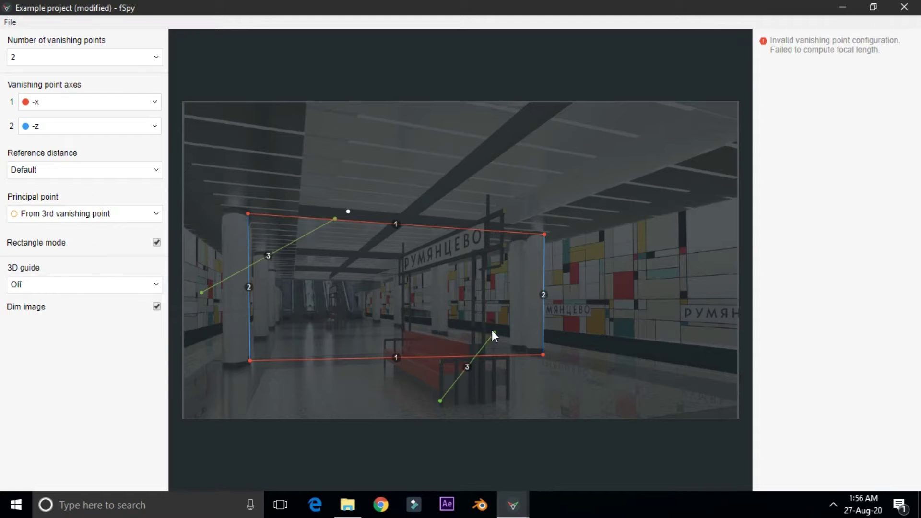
pyautogui.moveTo(493, 331); pyautogui.dragTo(367, 315)
pyautogui.moveTo(440, 401); pyautogui.dragTo(741, 374)
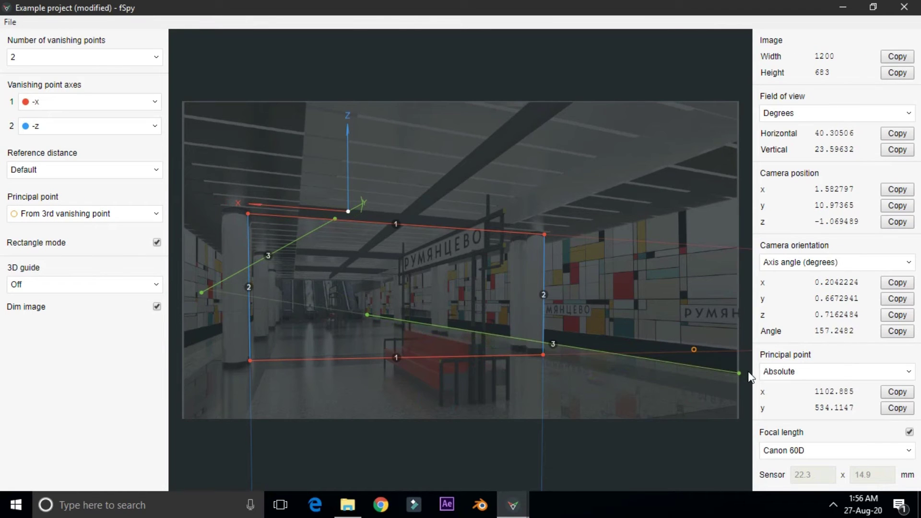
pyautogui.moveTo(334, 219); pyautogui.dragTo(284, 318)
pyautogui.moveTo(199, 290); pyautogui.dragTo(239, 463)
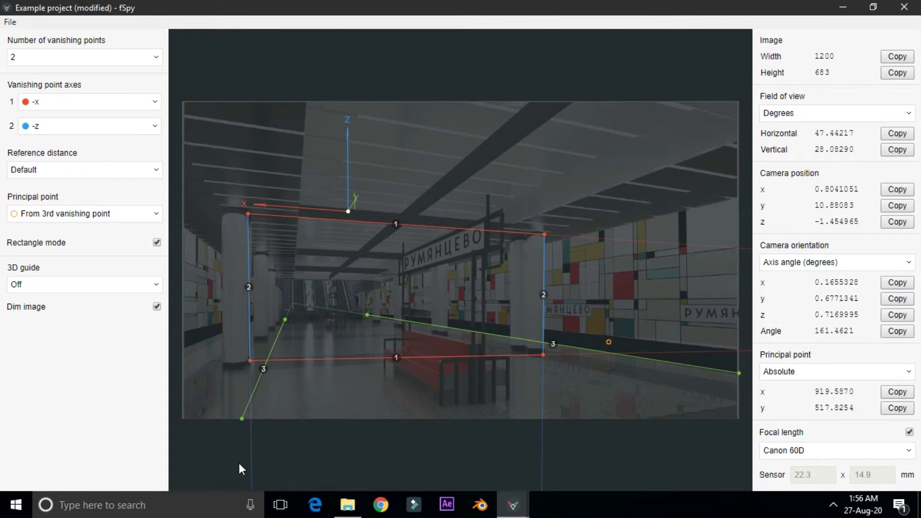
pyautogui.moveTo(290, 315); pyautogui.dragTo(293, 306)
# Move the axis origin onto the floor near the red bench and set the 3D guide to xy grid floor
pyautogui.moveTo(348, 212); pyautogui.dragTo(478, 406)
pyautogui.click(20, 286)
pyautogui.click(41, 368)
# Move the rectangle's corners to the tops and bases of the second pair of columns and shift the origin onto the bench area
pyautogui.moveTo(250, 361); pyautogui.dragTo(267, 339)
pyautogui.moveTo(543, 355); pyautogui.dragTo(431, 334)
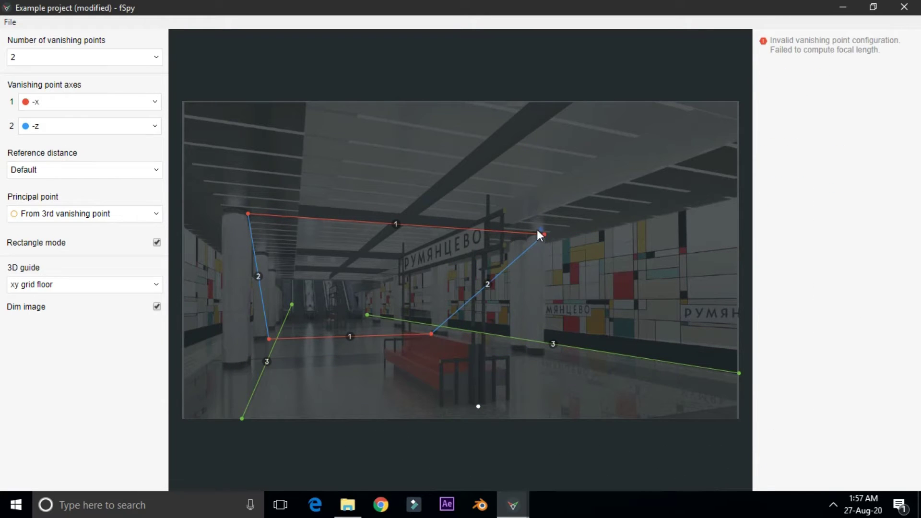
pyautogui.moveTo(244, 219); pyautogui.dragTo(269, 255)
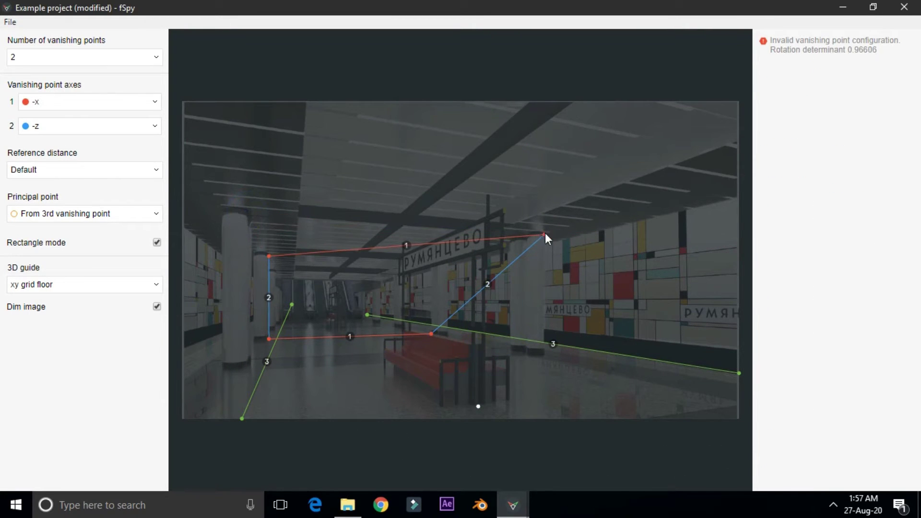
pyautogui.moveTo(545, 233); pyautogui.dragTo(430, 259)
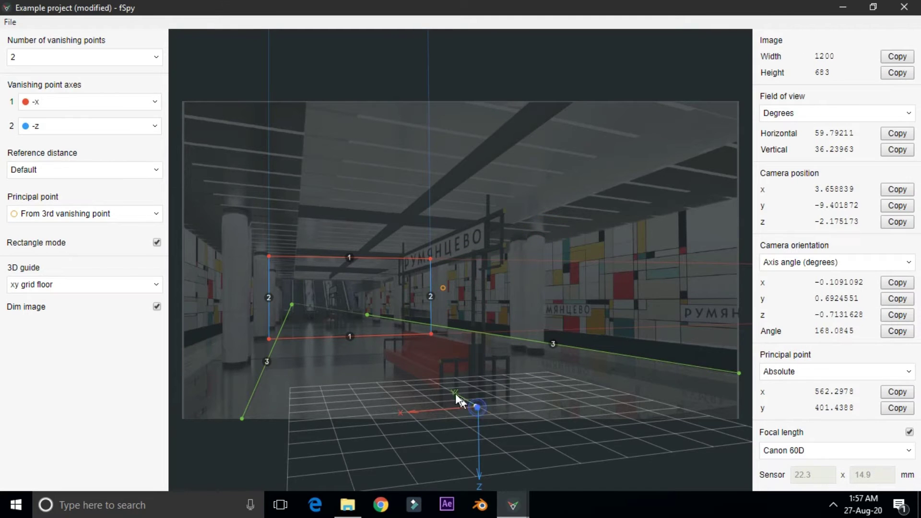
pyautogui.moveTo(456, 395); pyautogui.dragTo(449, 373)
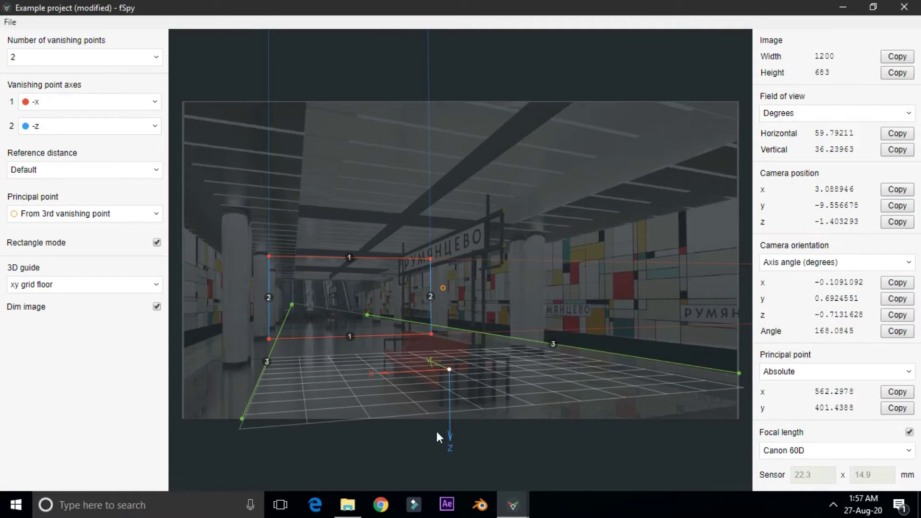
# Swap the rectangle's upper and lower corners on the second pair of columns and reposition the origin at the bench's base
pyautogui.moveTo(269, 256); pyautogui.dragTo(269, 342)
pyautogui.moveTo(430, 259); pyautogui.dragTo(429, 386)
pyautogui.moveTo(431, 334); pyautogui.dragTo(436, 262)
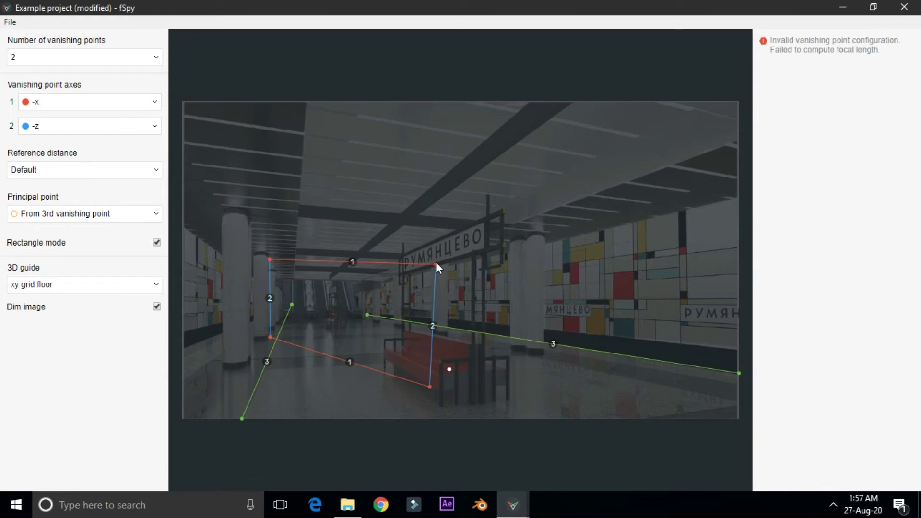
pyautogui.moveTo(269, 262); pyautogui.dragTo(268, 253)
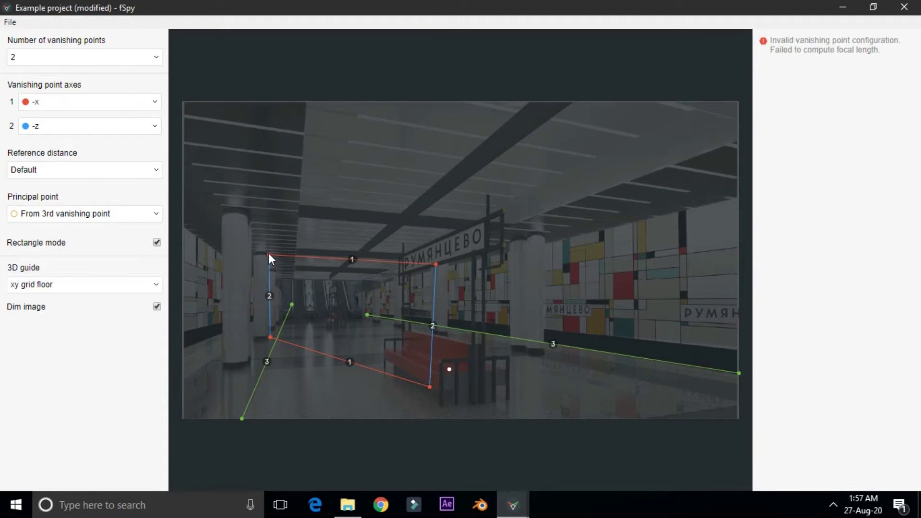
pyautogui.moveTo(437, 264); pyautogui.dragTo(432, 262)
pyautogui.moveTo(430, 386); pyautogui.dragTo(427, 330)
pyautogui.moveTo(450, 371)
pyautogui.mouseDown()
pyautogui.moveTo(382, 329)
pyautogui.moveTo(413, 370)
pyautogui.moveTo(518, 338)
pyautogui.moveTo(424, 290)
pyautogui.moveTo(444, 391)
pyautogui.moveTo(456, 384)
pyautogui.mouseUp()
# Try several 3D guide options and return to xy grid floor
pyautogui.click(49, 289)
pyautogui.click(55, 351)
pyautogui.click(52, 288)
pyautogui.click(56, 336)
pyautogui.click(55, 289)
pyautogui.click(52, 315)
pyautogui.click(72, 285)
pyautogui.click(53, 339)
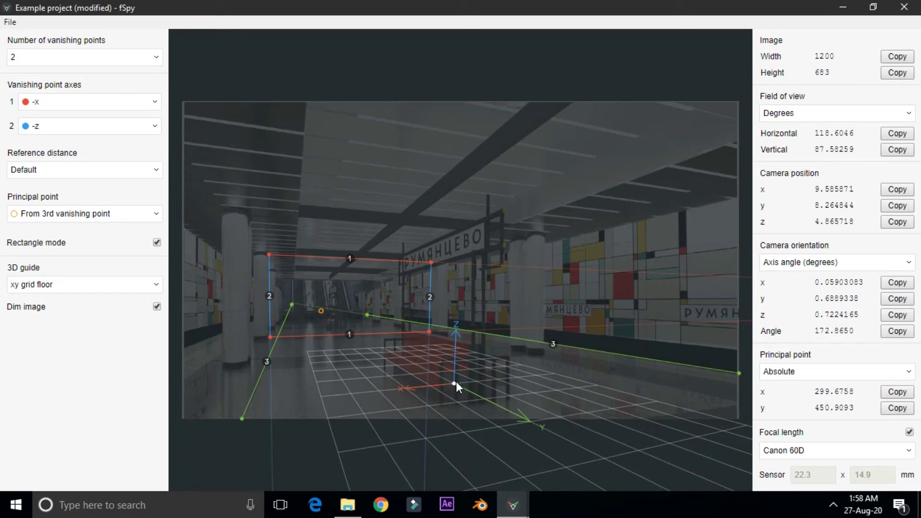
# Fine-tune the rectangle's two lower corners at the column bases and nudge the origin slightly upward on the bench
pyautogui.click(269, 339)
pyautogui.moveTo(267, 337); pyautogui.dragTo(268, 339)
pyautogui.moveTo(429, 332); pyautogui.dragTo(430, 334)
pyautogui.moveTo(454, 384)
pyautogui.mouseDown()
pyautogui.moveTo(535, 383)
pyautogui.moveTo(658, 363)
pyautogui.moveTo(267, 367)
pyautogui.moveTo(458, 365)
pyautogui.moveTo(455, 377)
pyautogui.mouseUp()
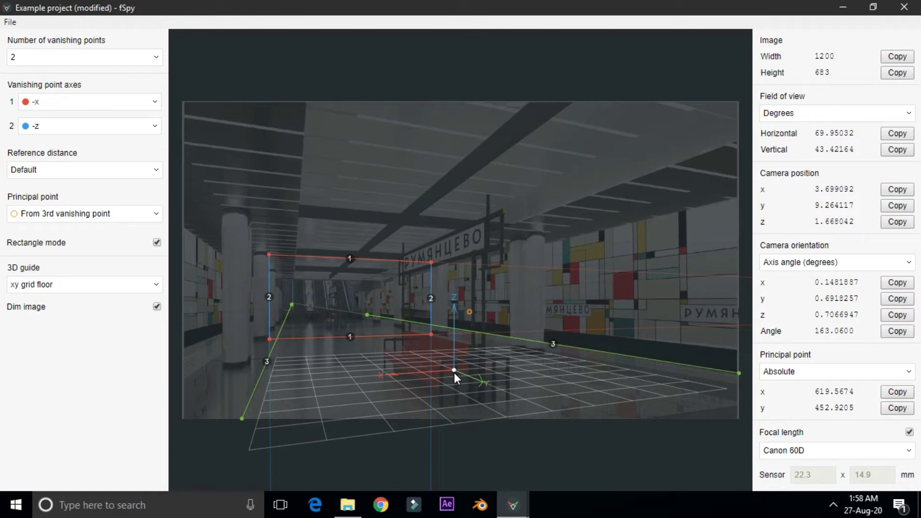
# Save the fSpy project to the Desktop under the name demo
pyautogui.click(10, 22)
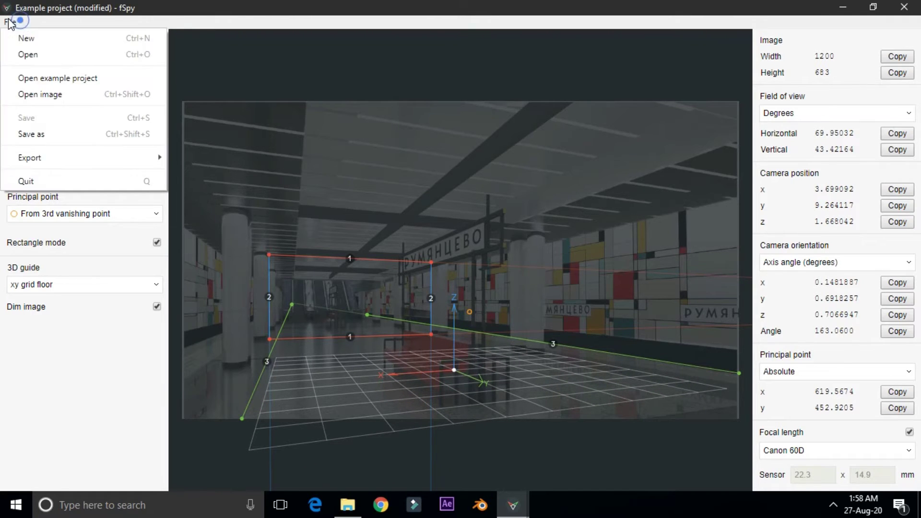
pyautogui.click(60, 138)
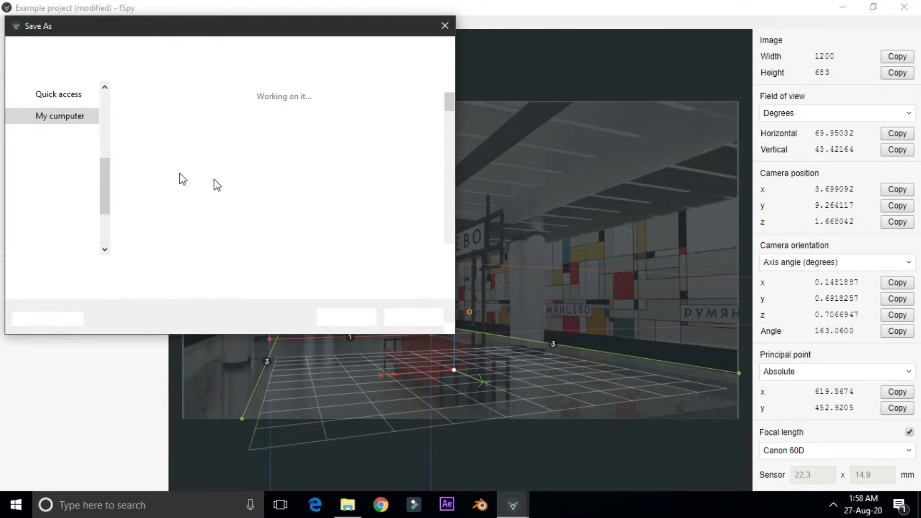
pyautogui.click(50, 90)
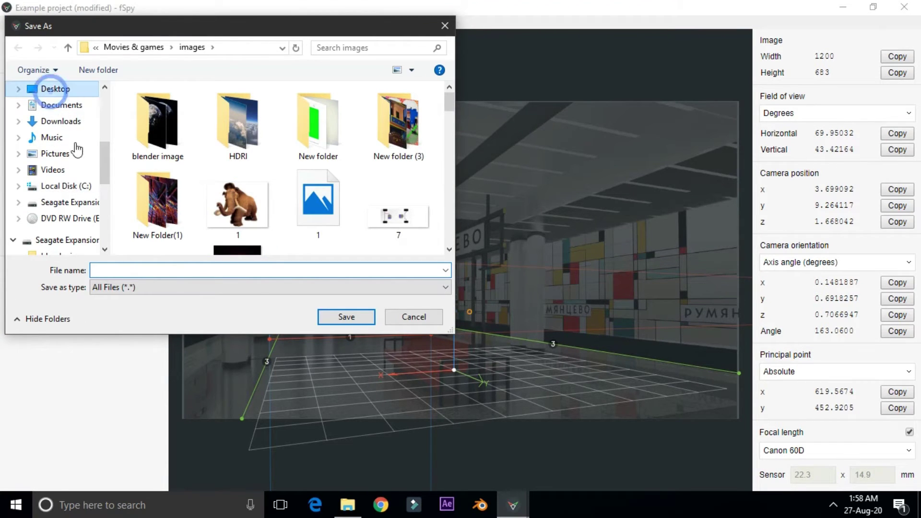
pyautogui.click(259, 270)
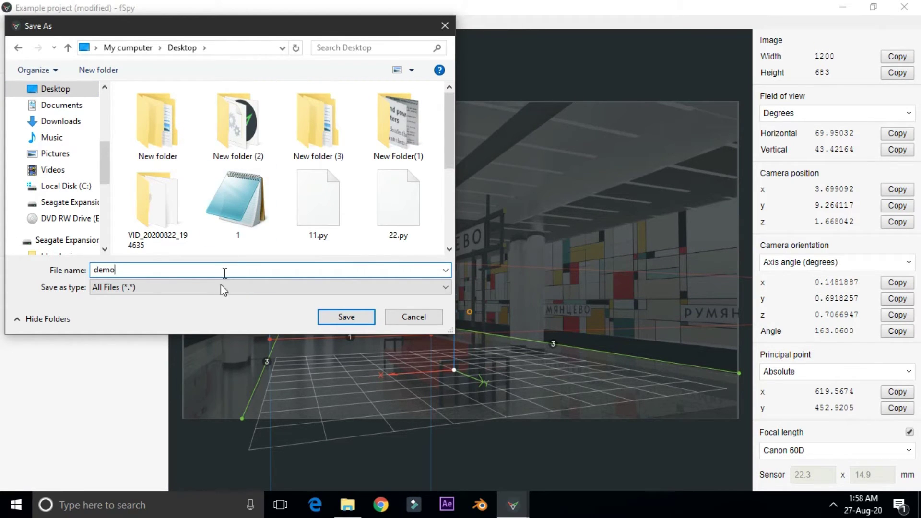
pyautogui.click(364, 320)
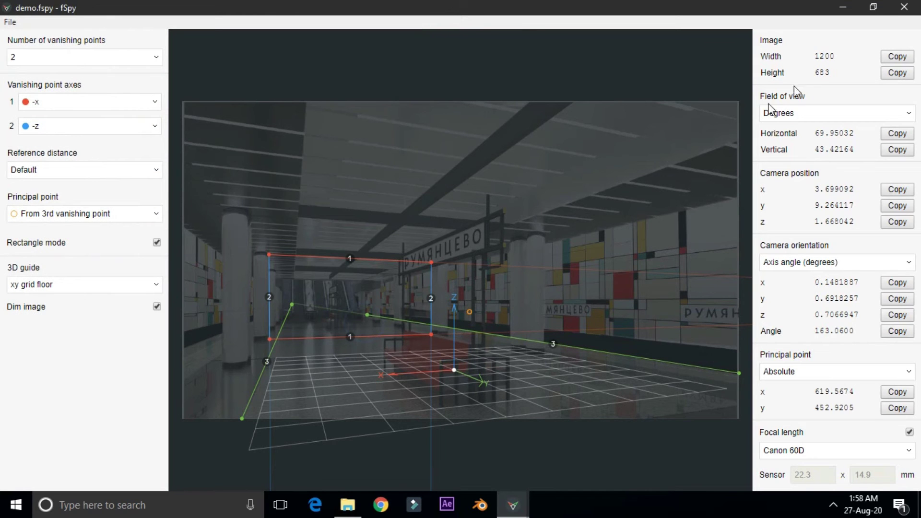
# Close both fSpy windows and the file explorer window to return to the desktop
pyautogui.click(903, 6)
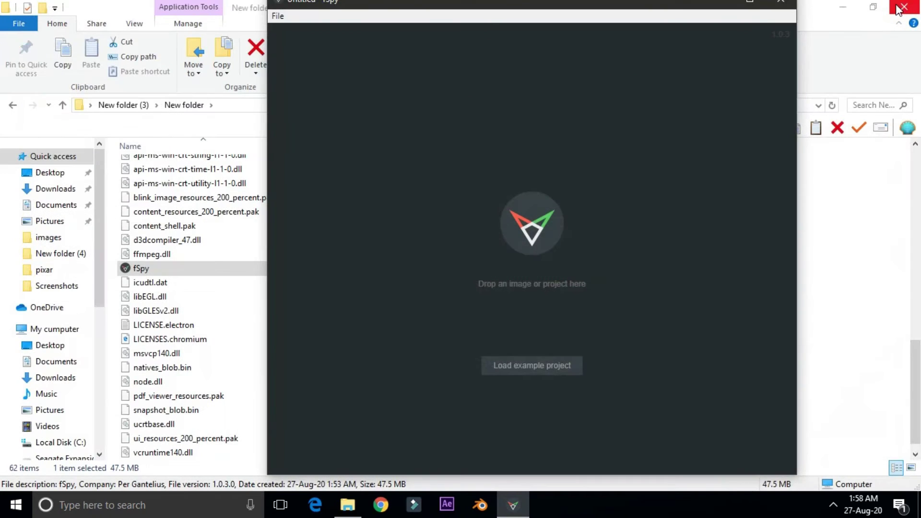
pyautogui.click(786, 3)
pyautogui.click(906, 6)
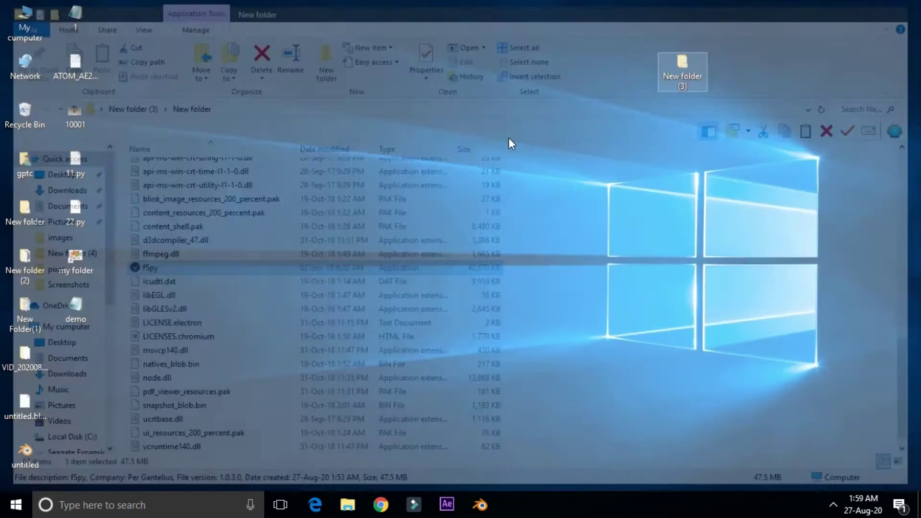
pyautogui.click(235, 163)
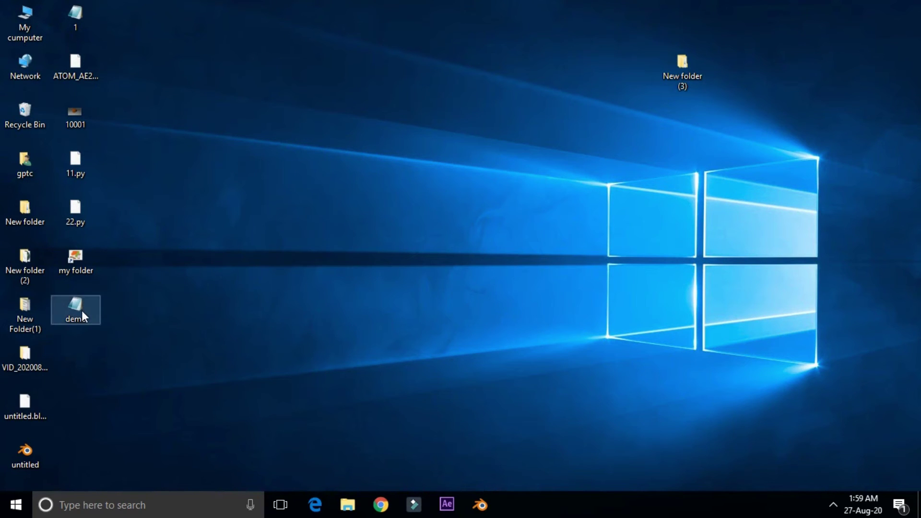
# Switch to Blender and delete the default camera, cube and light from the scene
pyautogui.click(480, 505)
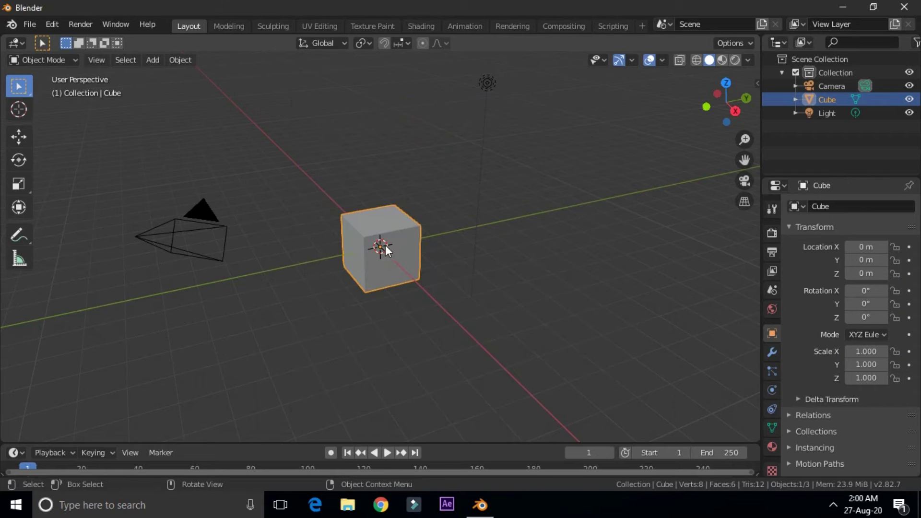
pyautogui.press('a')
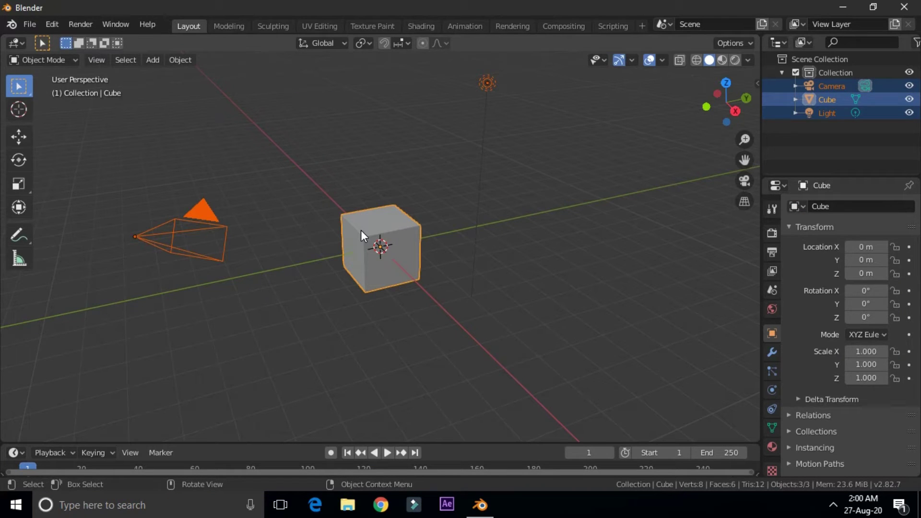
pyautogui.press('x')
pyautogui.click(361, 229)
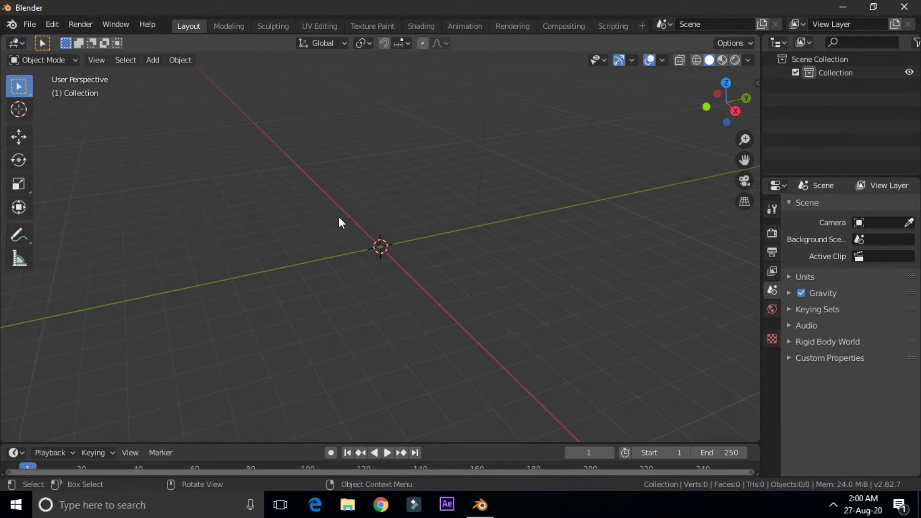
# Install the add-on fSpy-Blender-1.0.3.zip from New folder (3) on the Desktop through the Blender preferences
pyautogui.click(30, 25)
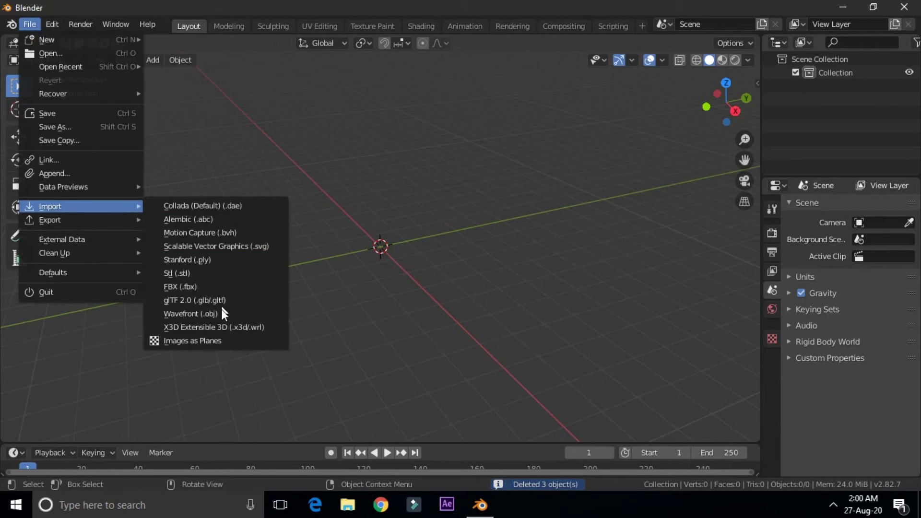
pyautogui.click(311, 110)
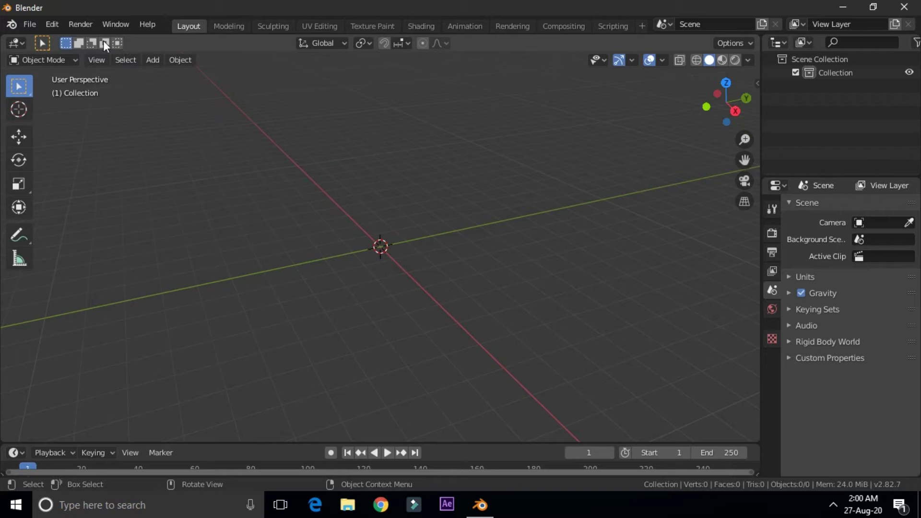
pyautogui.click(52, 24)
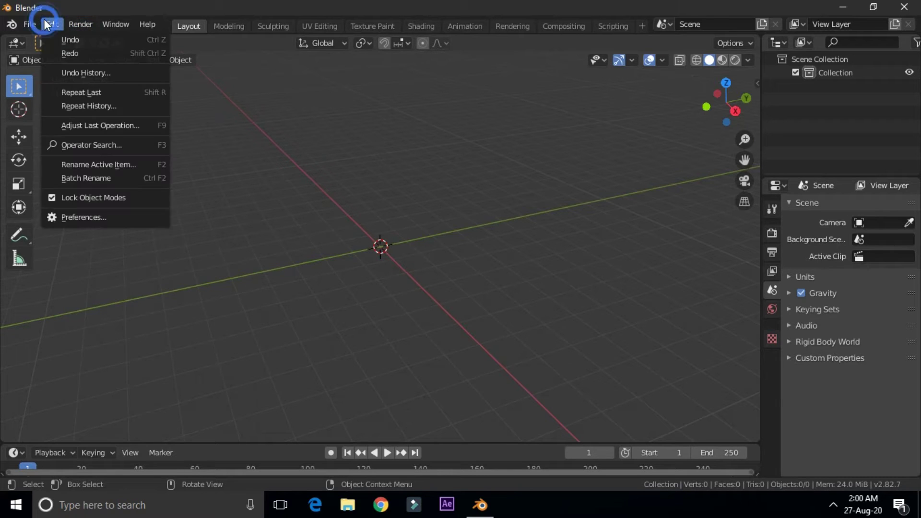
pyautogui.click(98, 216)
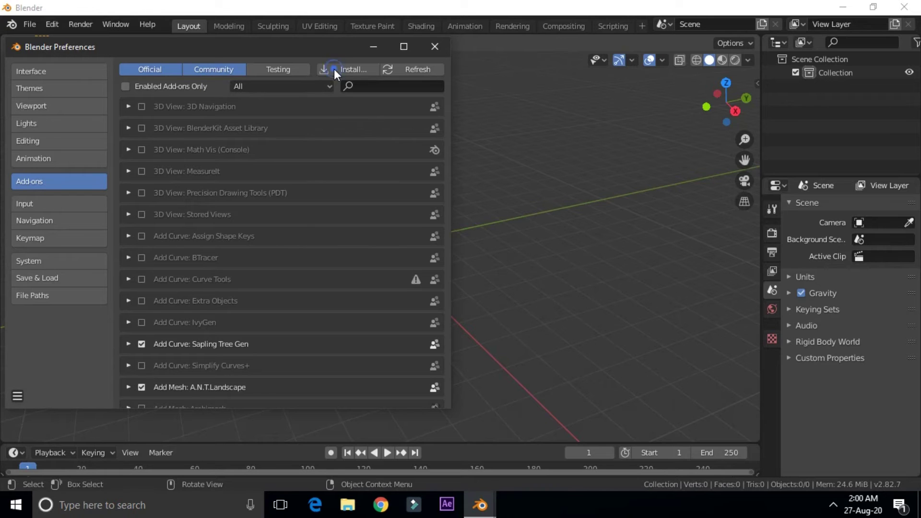
pyautogui.click(334, 68)
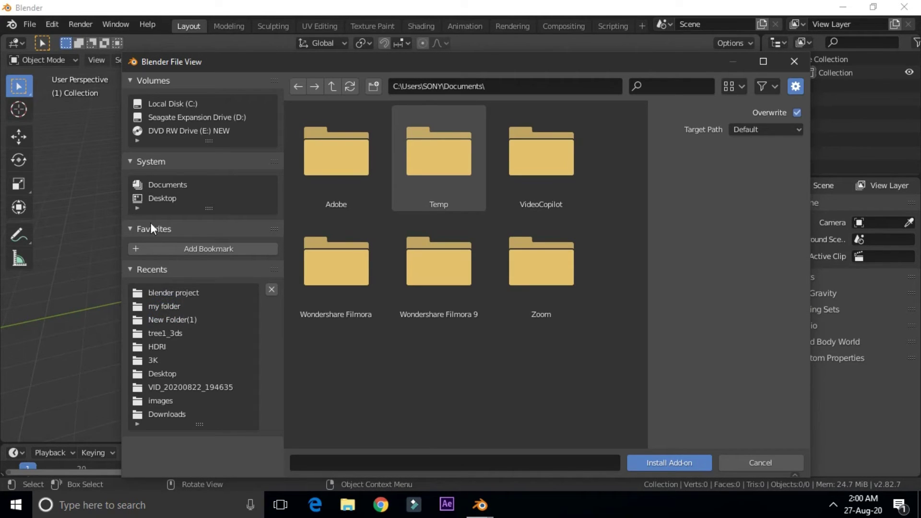
pyautogui.click(165, 199)
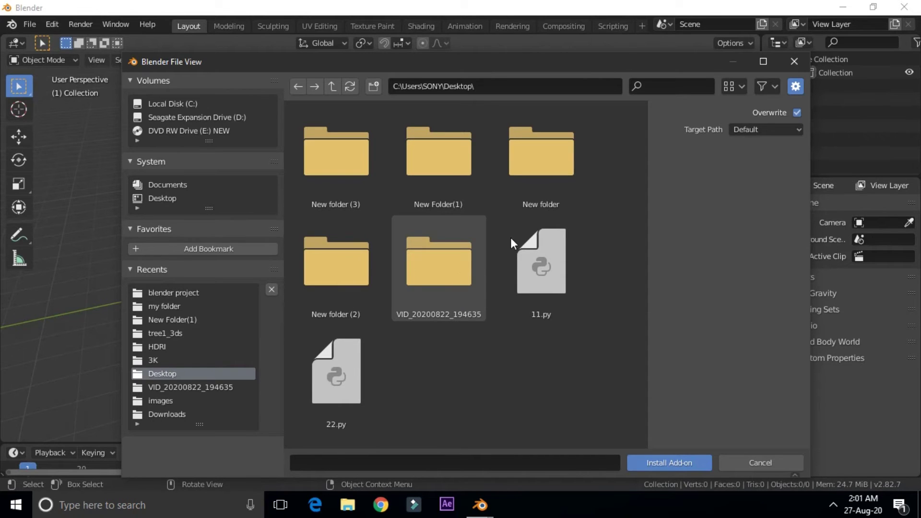
pyautogui.doubleClick(337, 183)
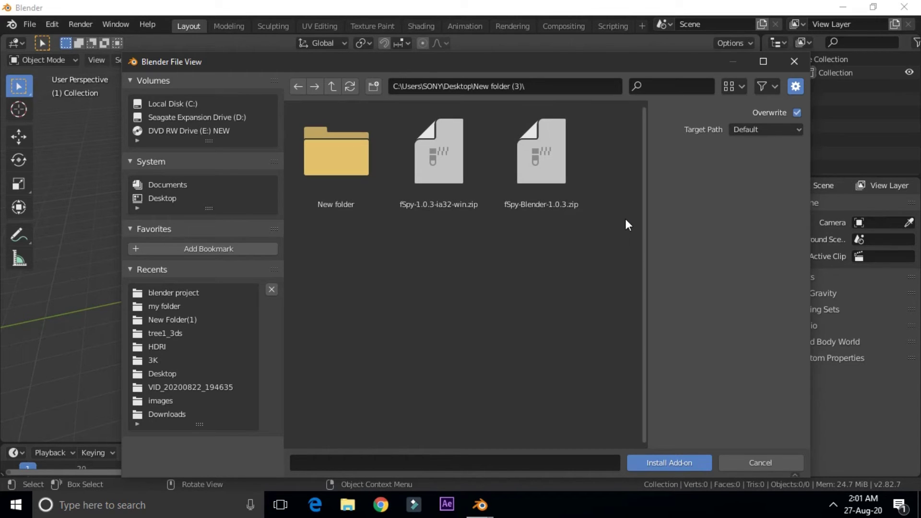
pyautogui.click(529, 200)
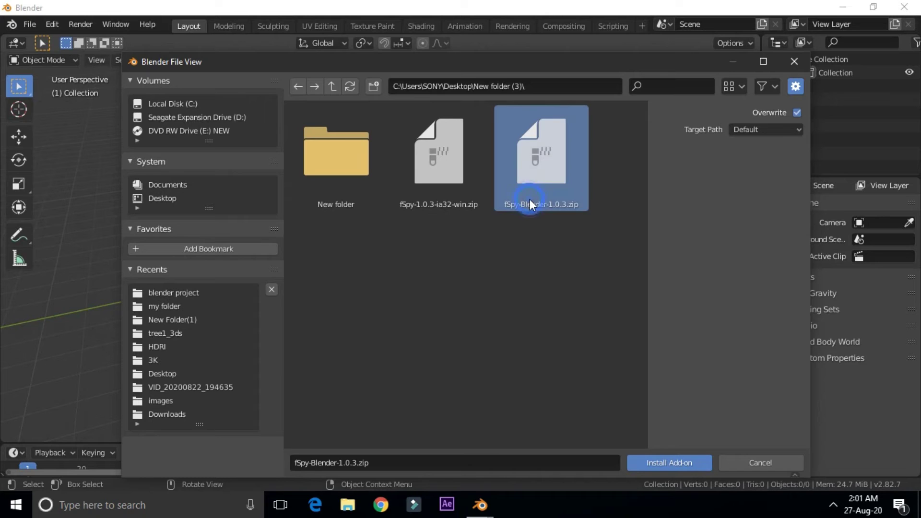
pyautogui.click(668, 465)
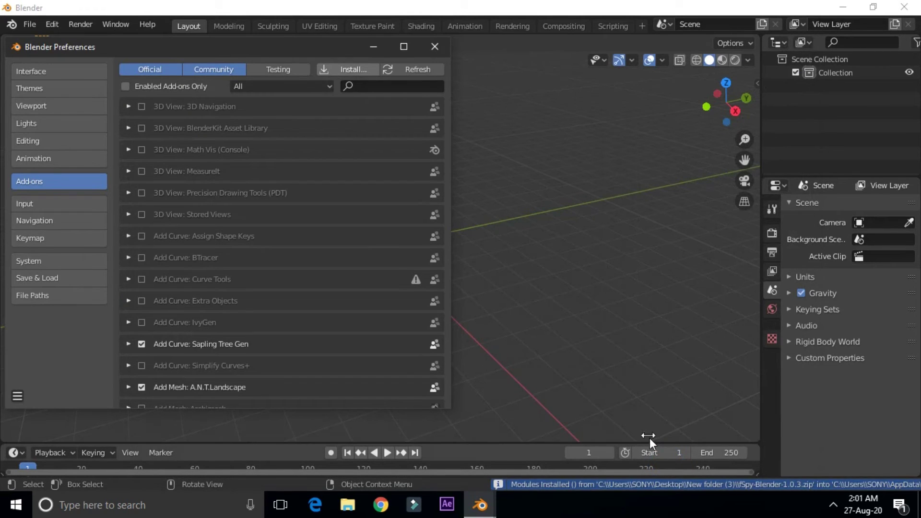
# Filter the add-ons by "fs", enable Import-Export: Import fSpy project, and close the preferences
pyautogui.click(372, 86)
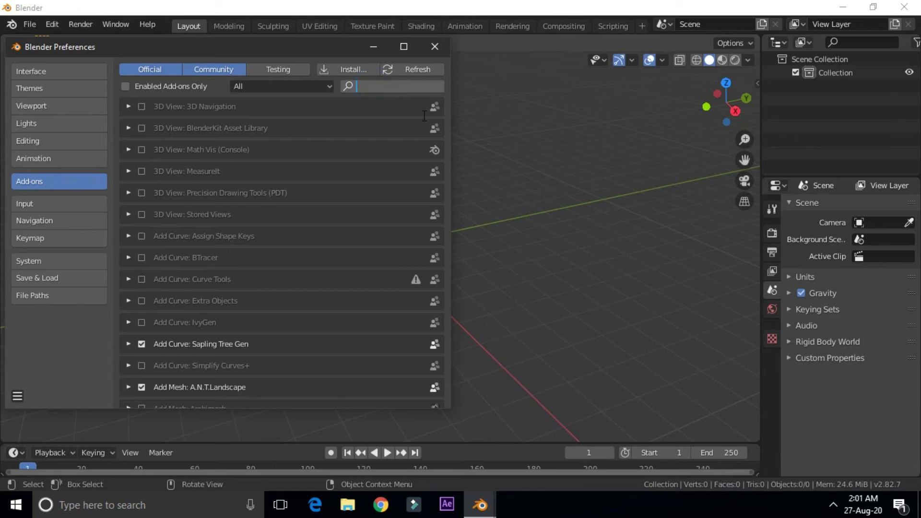
pyautogui.write('f')
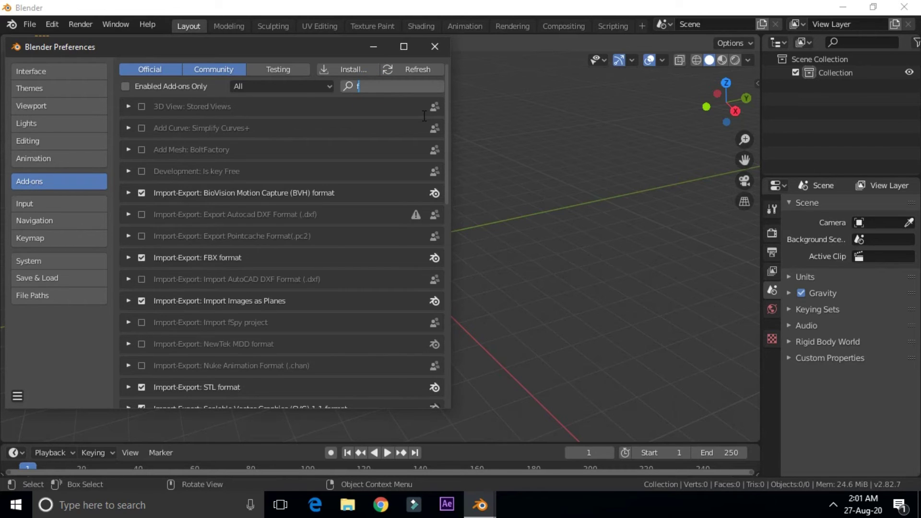
pyautogui.write('s')
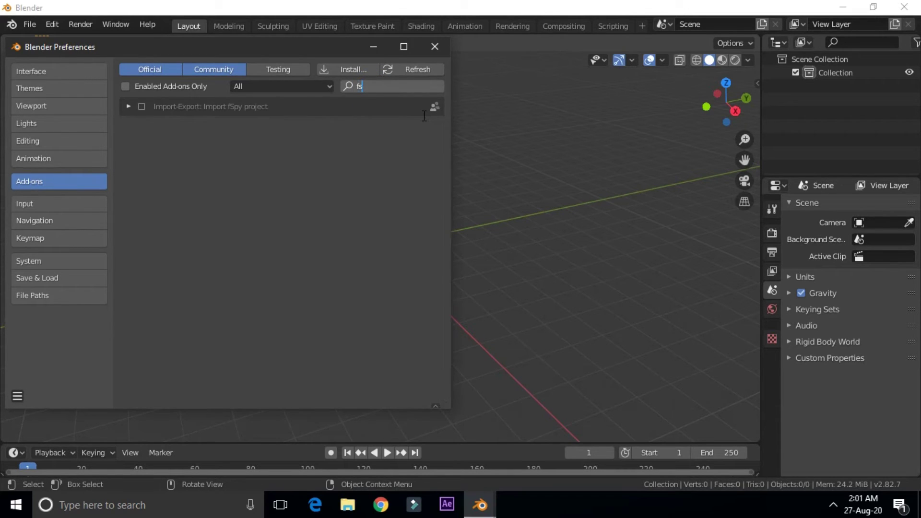
pyautogui.click(296, 137)
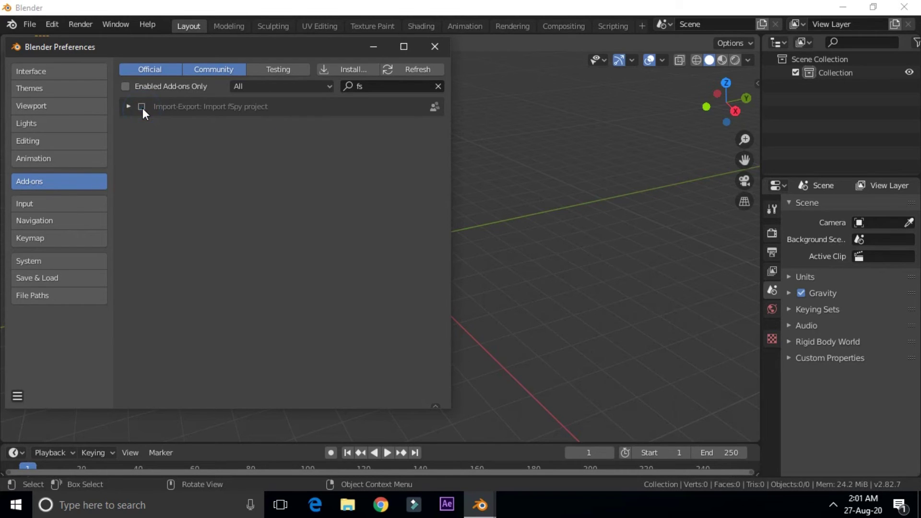
pyautogui.click(142, 106)
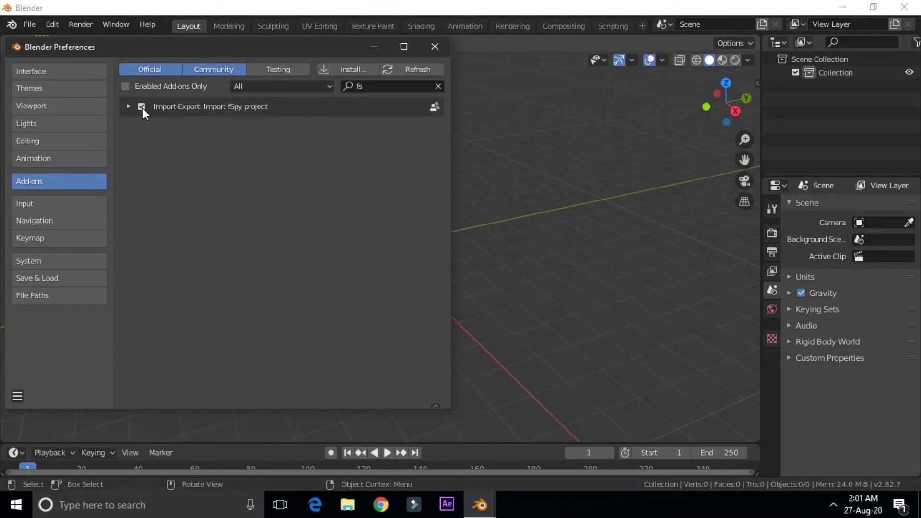
pyautogui.click(434, 47)
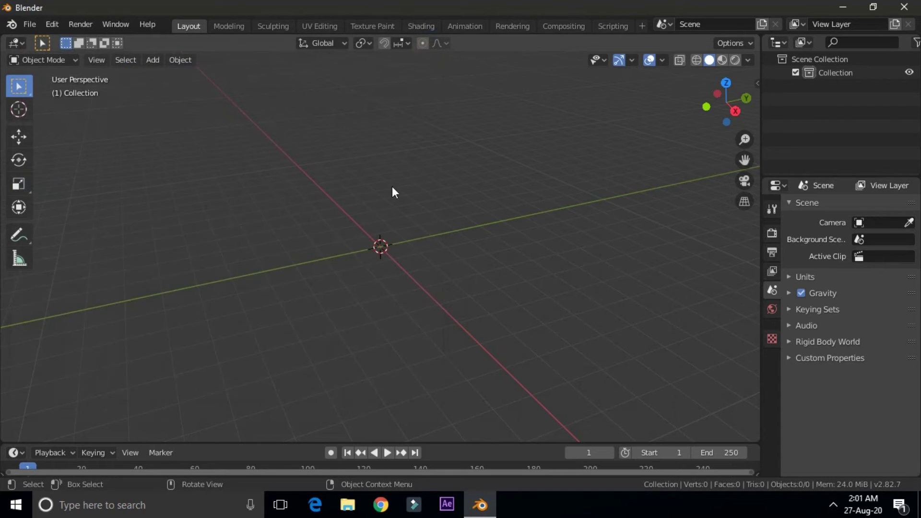
# Import the fSpy project demo.fspy from the Desktop with its background image
pyautogui.click(31, 25)
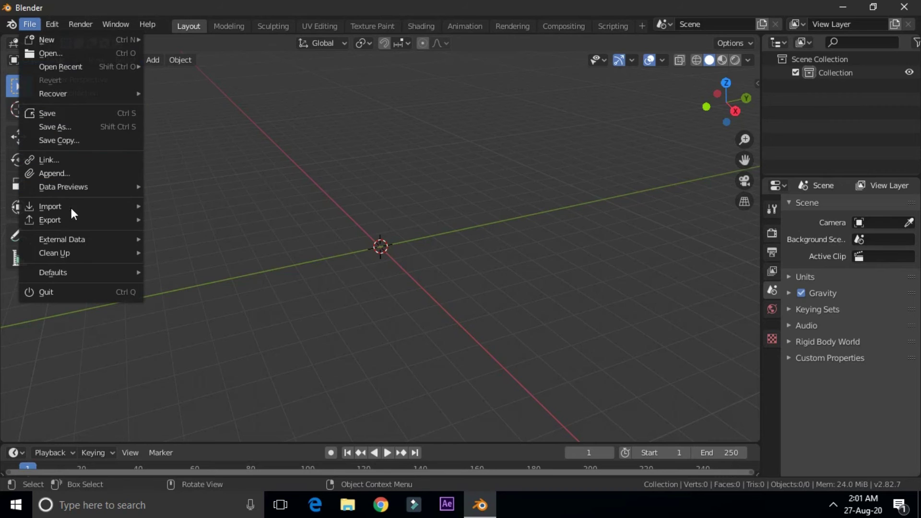
pyautogui.moveTo(71, 207)
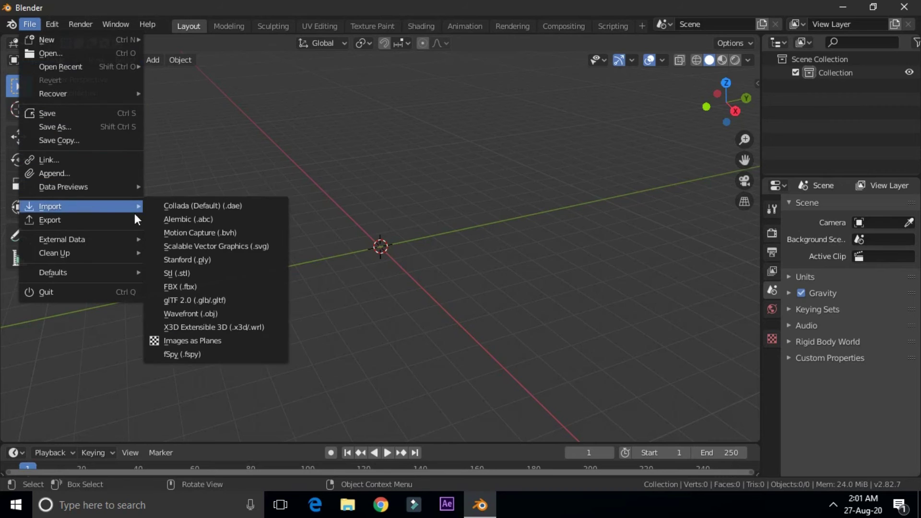
pyautogui.click(191, 356)
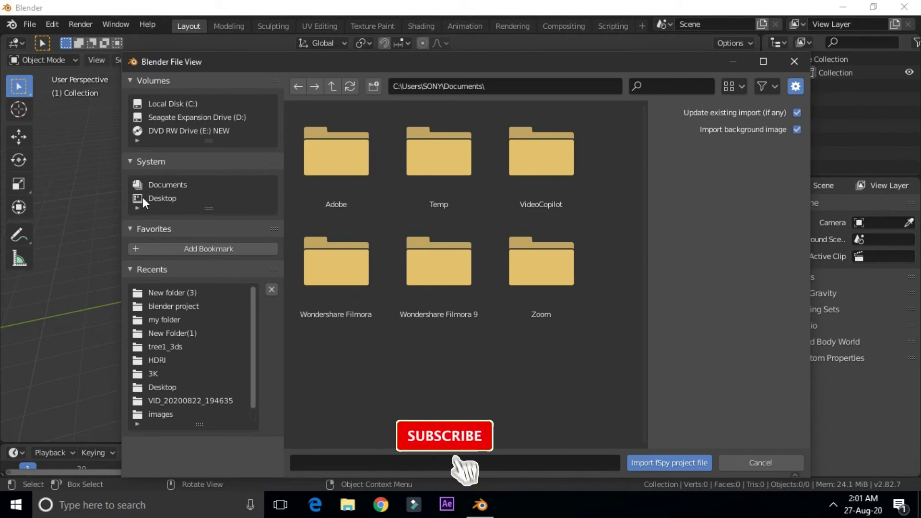
pyautogui.click(151, 197)
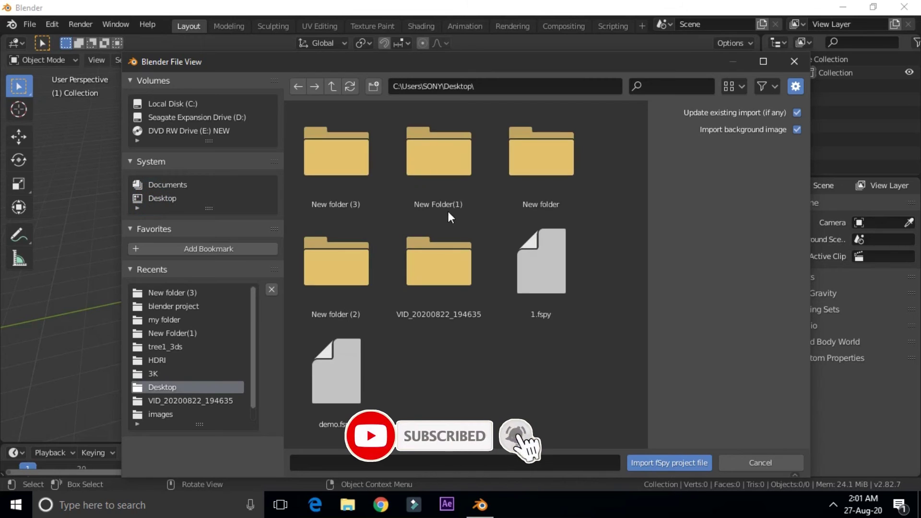
pyautogui.click(332, 425)
pyautogui.click(649, 463)
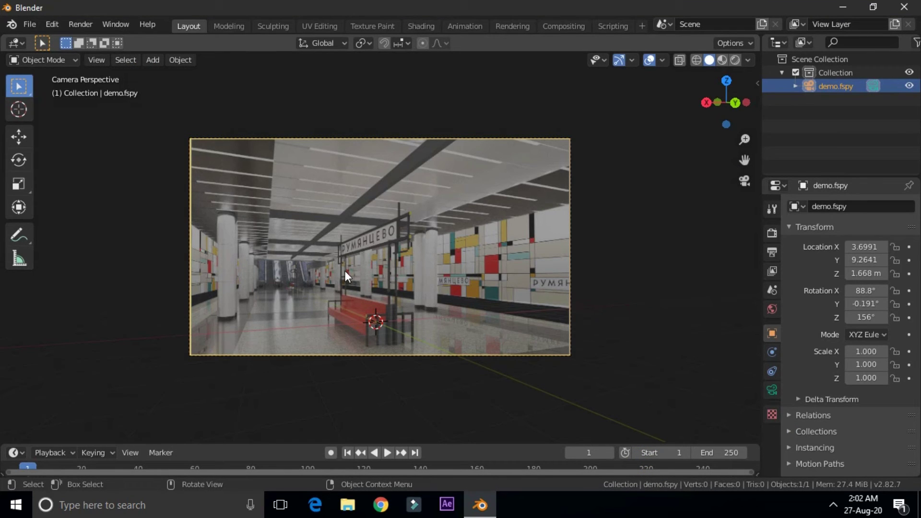
# Add a mesh plane at the world origin and scale it uniformly to about 5.8 over the station floor
pyautogui.moveTo(361, 284); pyautogui.dragTo(557, 322, button='middle')
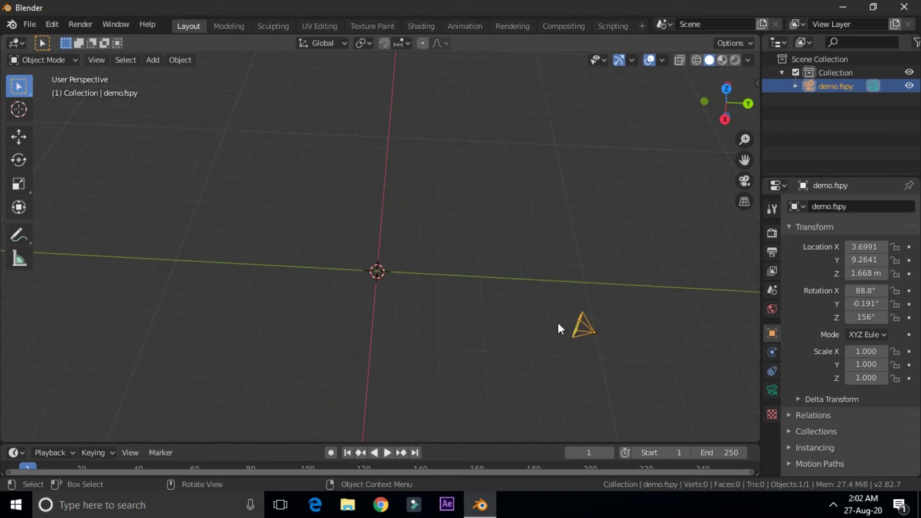
pyautogui.click(744, 181)
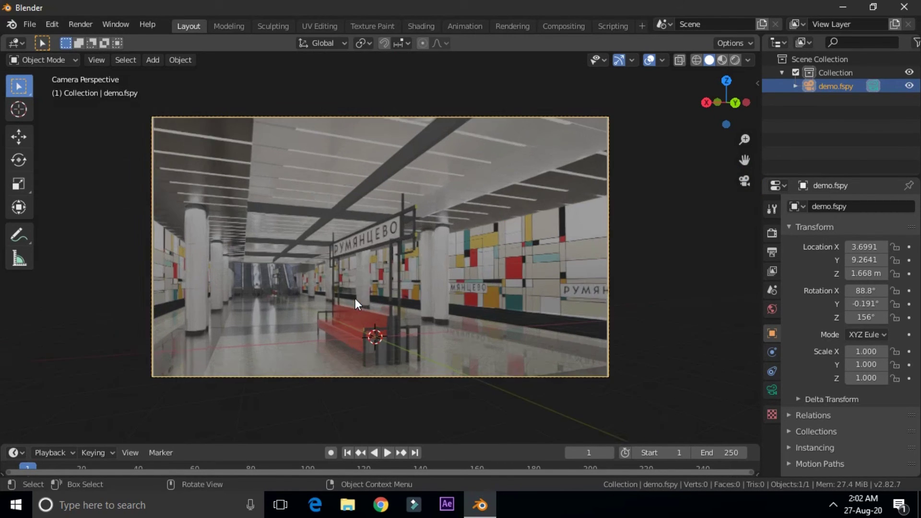
pyautogui.scroll(1, 354, 298)
pyautogui.hotkey('shift', 'a')
pyautogui.moveTo(257, 229)
pyautogui.click(401, 231)
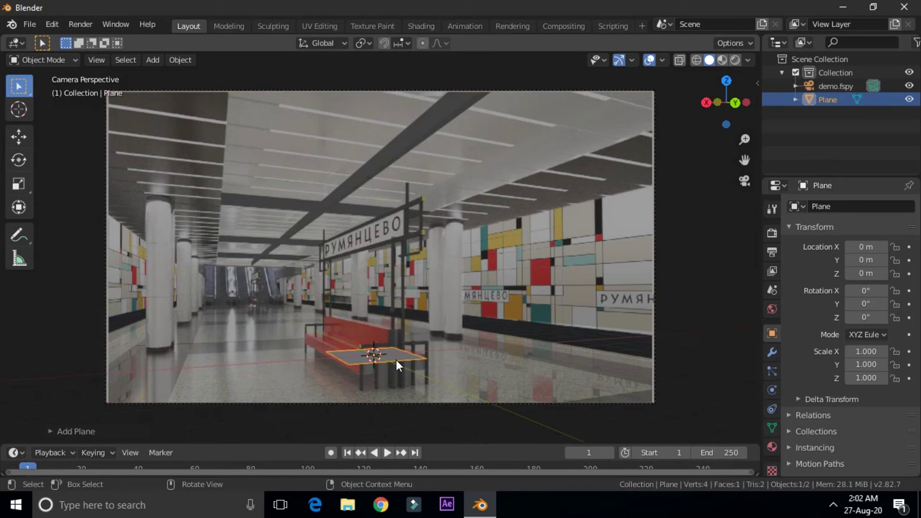
pyautogui.press('s')
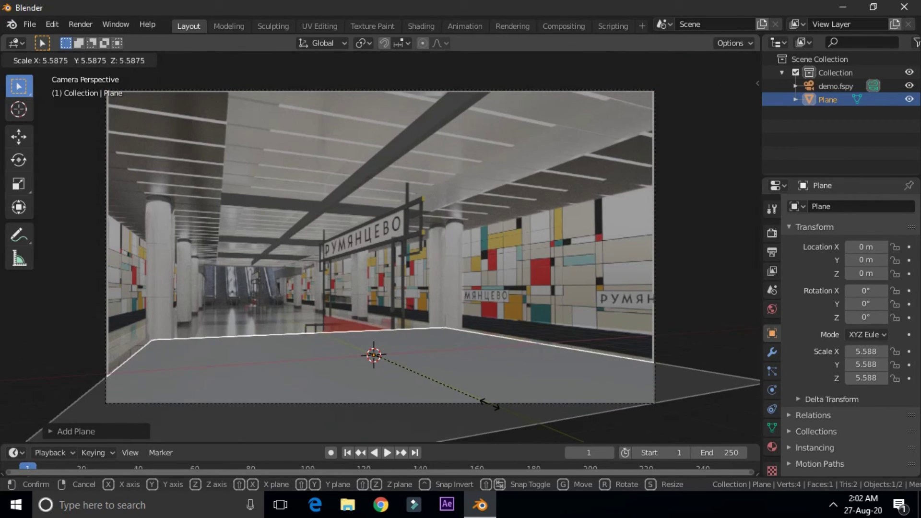
pyautogui.click(493, 408)
# Move the floor plane along Y to about -21.12 m and stretch it along Y to a scale of about 28
pyautogui.press('g')
pyautogui.press('x')
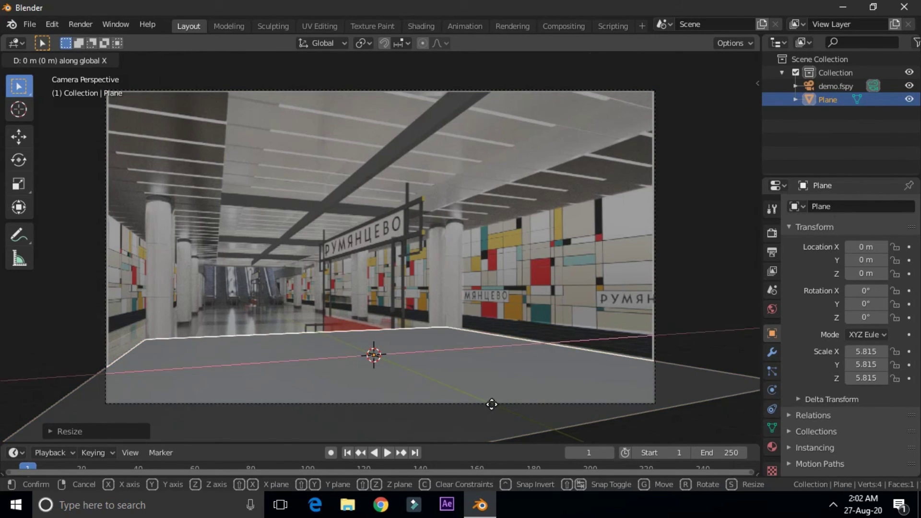
pyautogui.press('y')
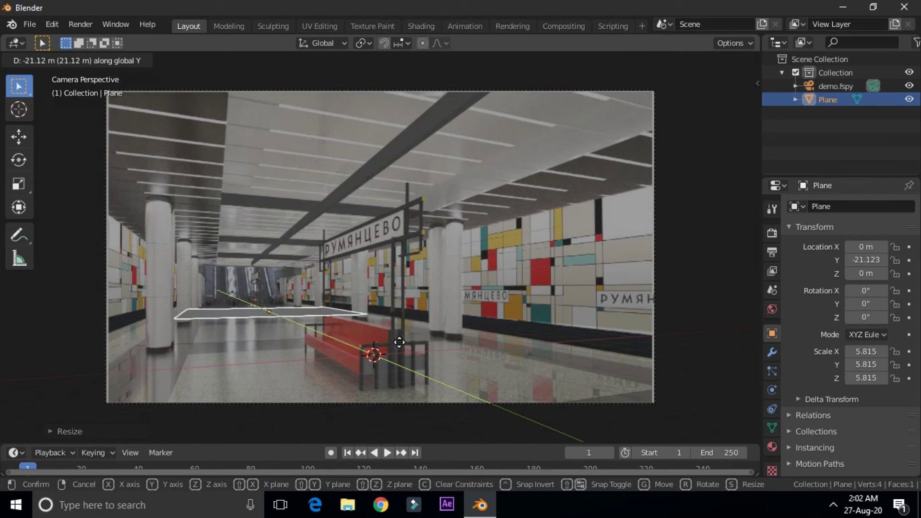
pyautogui.click(399, 342)
pyautogui.press('g')
pyautogui.press('y')
pyautogui.press('s')
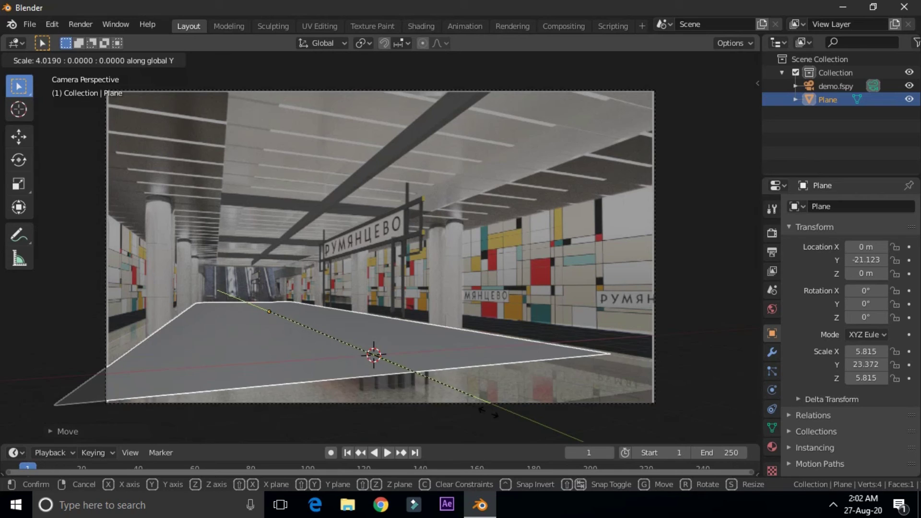
pyautogui.click(503, 428)
# Shift the floor plane along X to about 1.2 m and widen it to an X scale of about 6.18
pyautogui.press('g')
pyautogui.press('x')
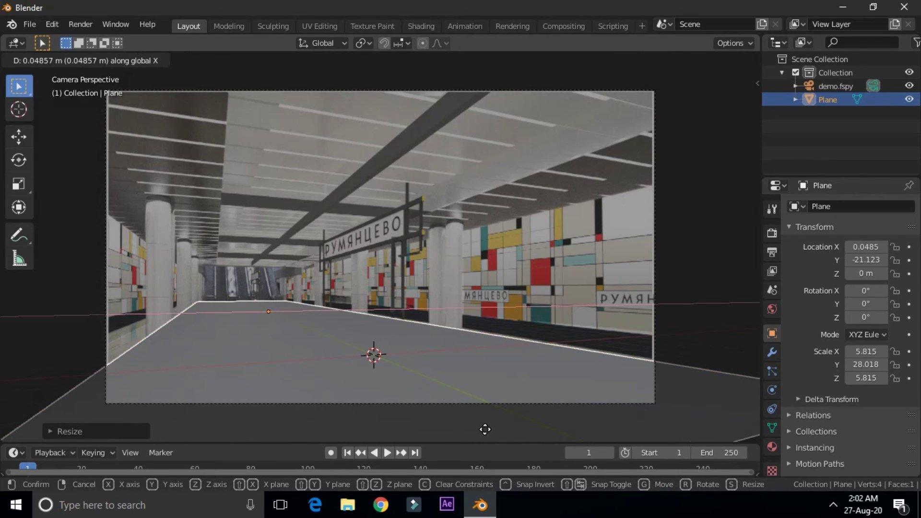
pyautogui.click(487, 430)
pyautogui.press('s')
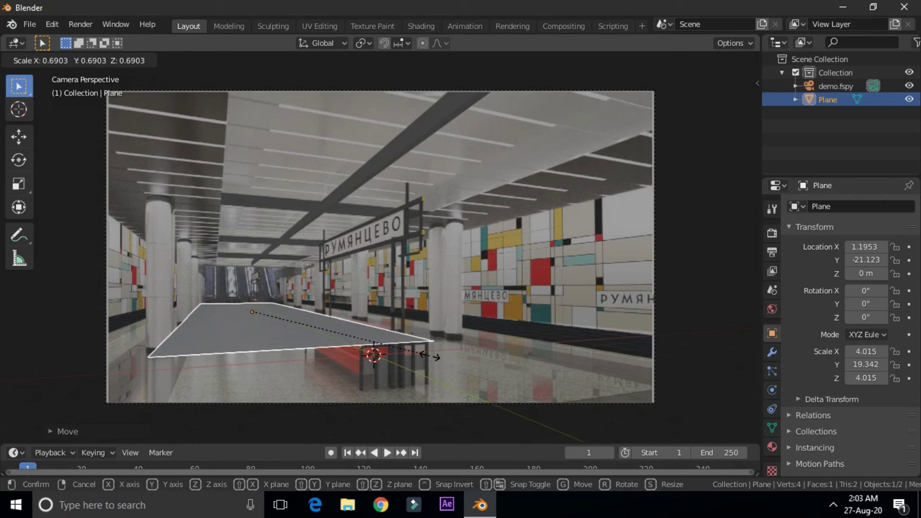
pyautogui.press('x')
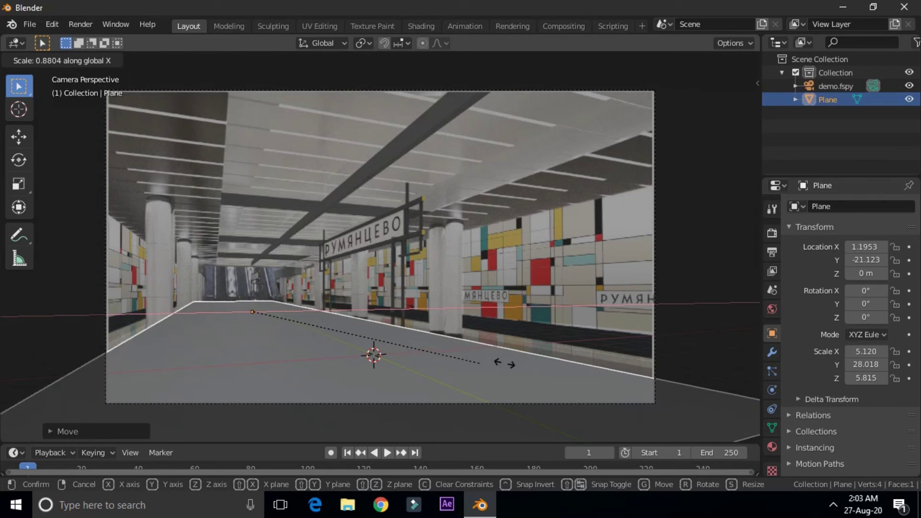
pyautogui.click(531, 368)
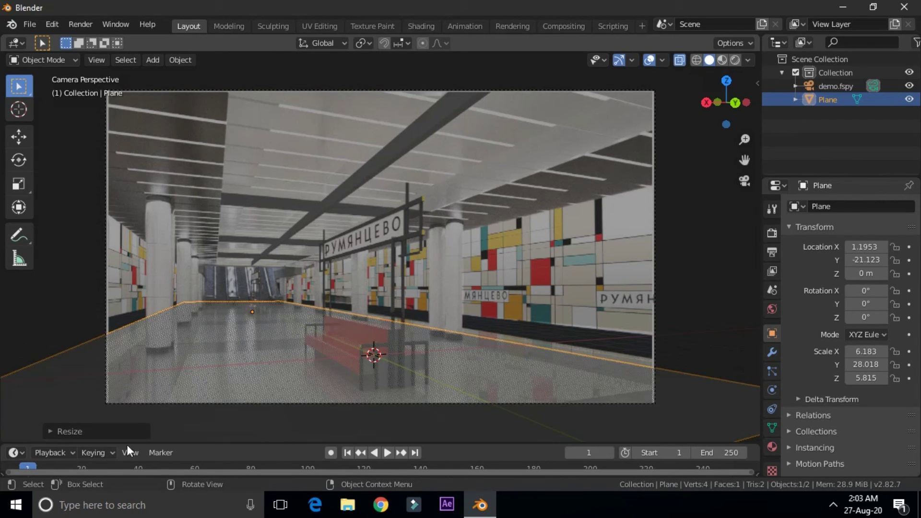
# Lower the floor plane to about -0.25 m in Z with the Move tool and check it through the camera
pyautogui.click(19, 137)
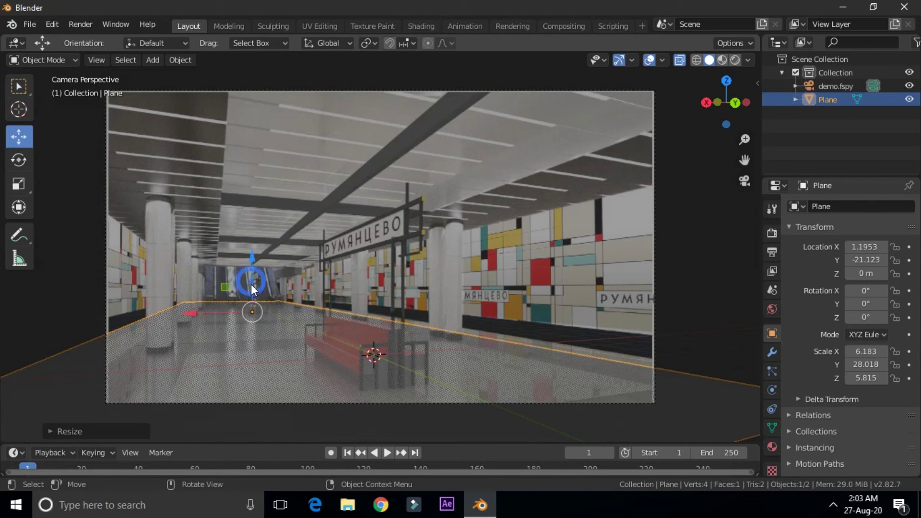
pyautogui.moveTo(251, 284); pyautogui.dragTo(253, 288)
pyautogui.moveTo(391, 328); pyautogui.dragTo(359, 312)
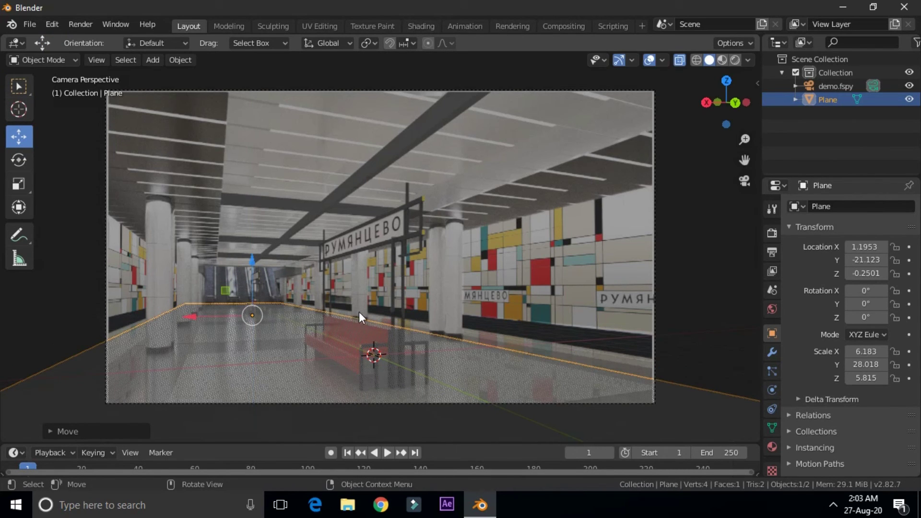
pyautogui.moveTo(359, 312); pyautogui.dragTo(287, 226, button='middle')
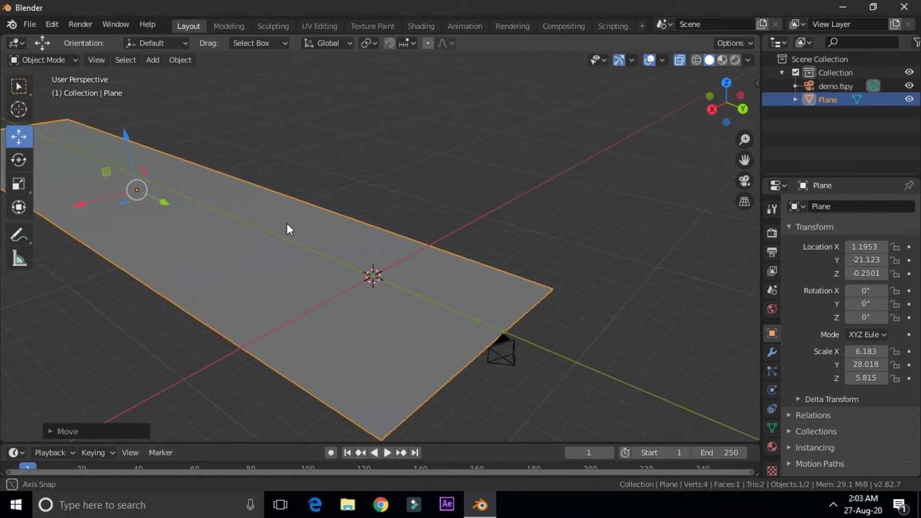
pyautogui.click(743, 181)
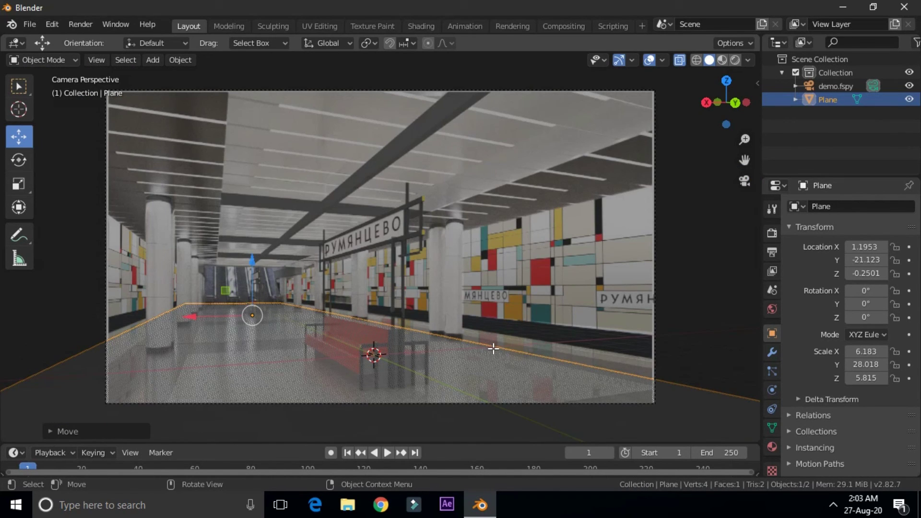
# In Edit Mode, move the floor plane's long right edge along X to the base of the mosaic wall
pyautogui.press('Tab')
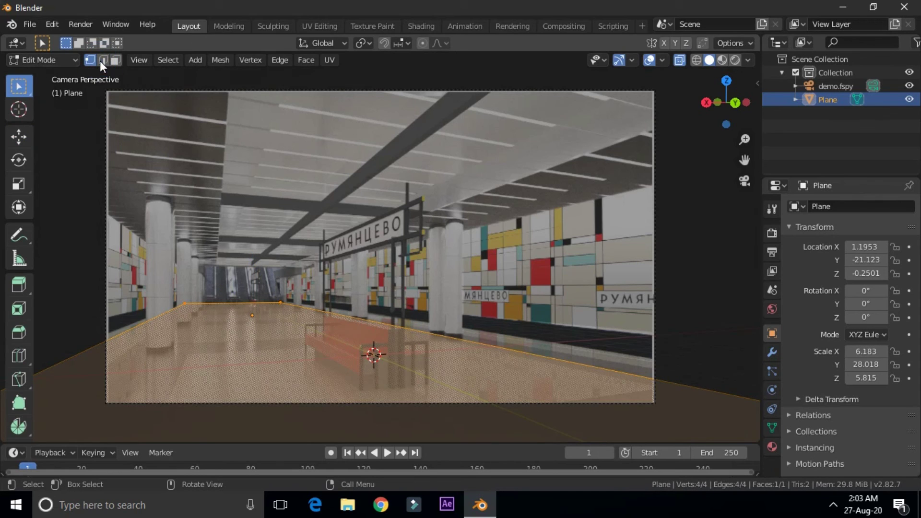
pyautogui.hotkey('alt', 'a')
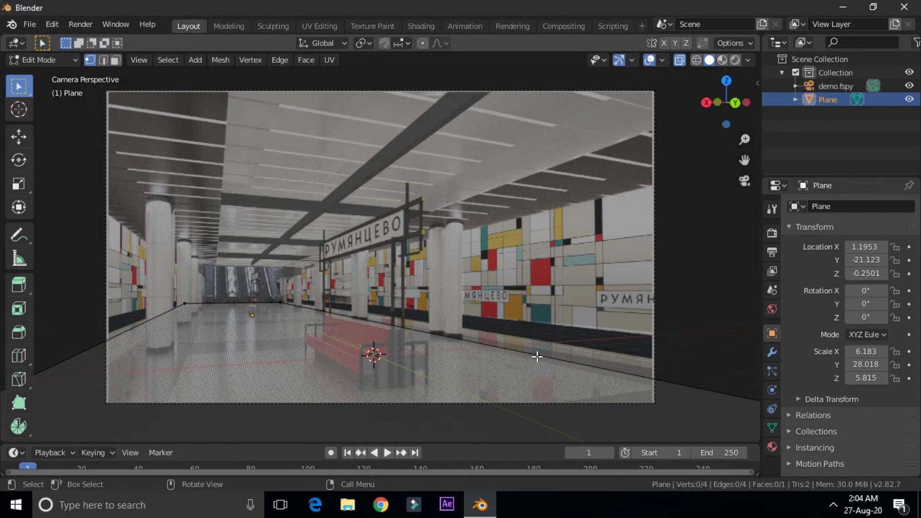
pyautogui.press('2')
pyautogui.click(461, 341)
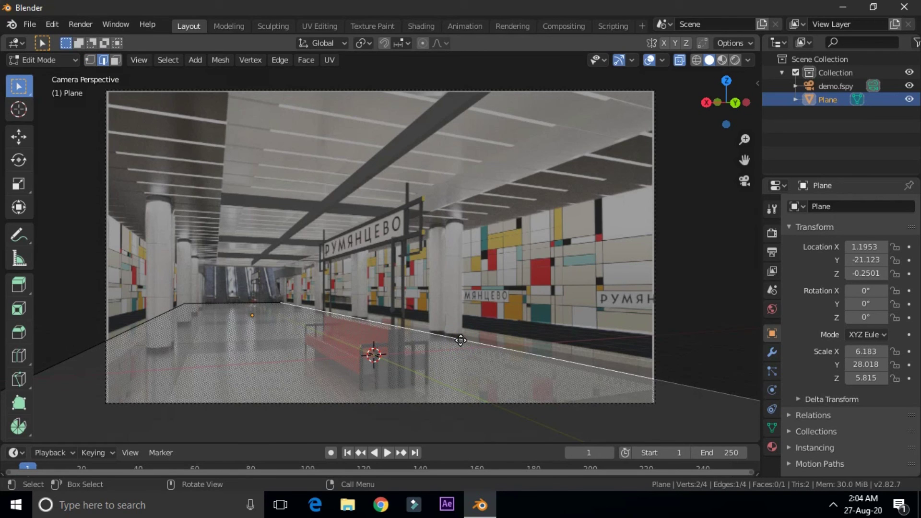
pyautogui.press('g')
pyautogui.press('x')
pyautogui.click(493, 341)
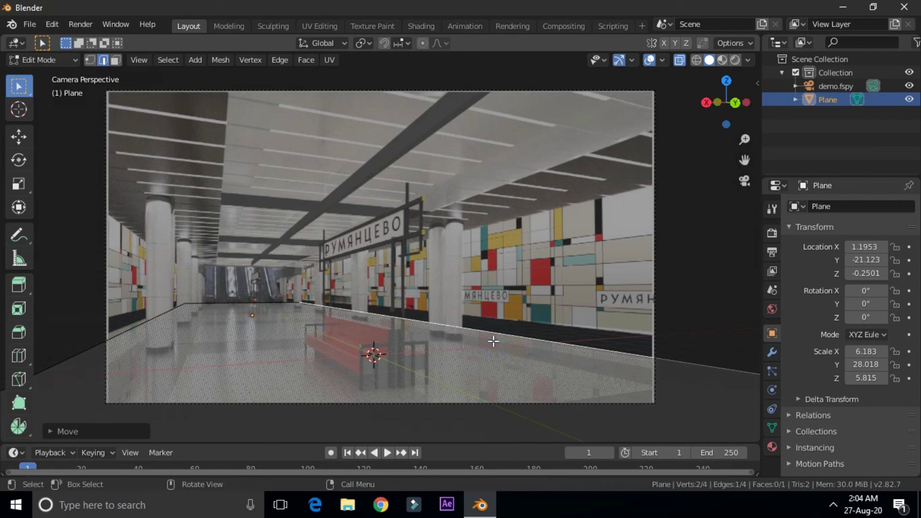
# Extrude the floor's right edge up about 5.03 m along Z to form the right wall
pyautogui.press('e')
pyautogui.press('z')
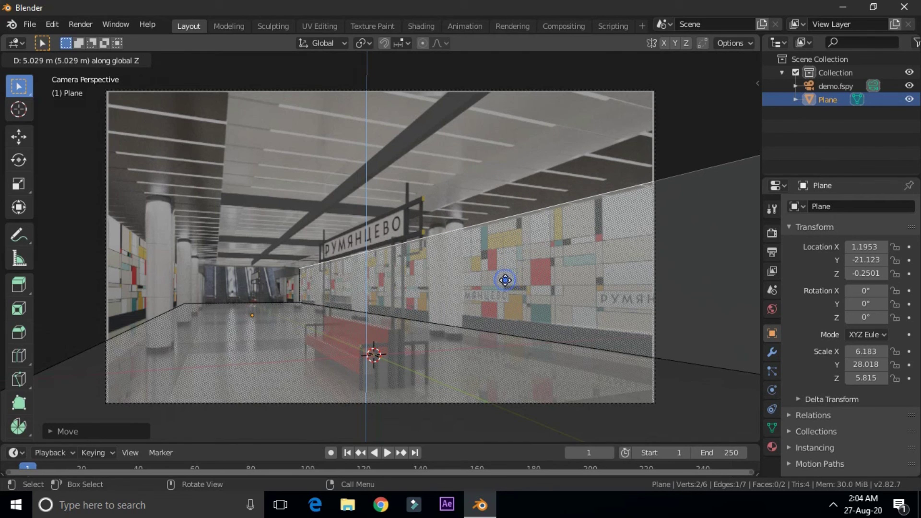
pyautogui.click(505, 280)
# Align the floor's long left edge with the wall base along X and extrude it up about 5.08 m along Z
pyautogui.press('g')
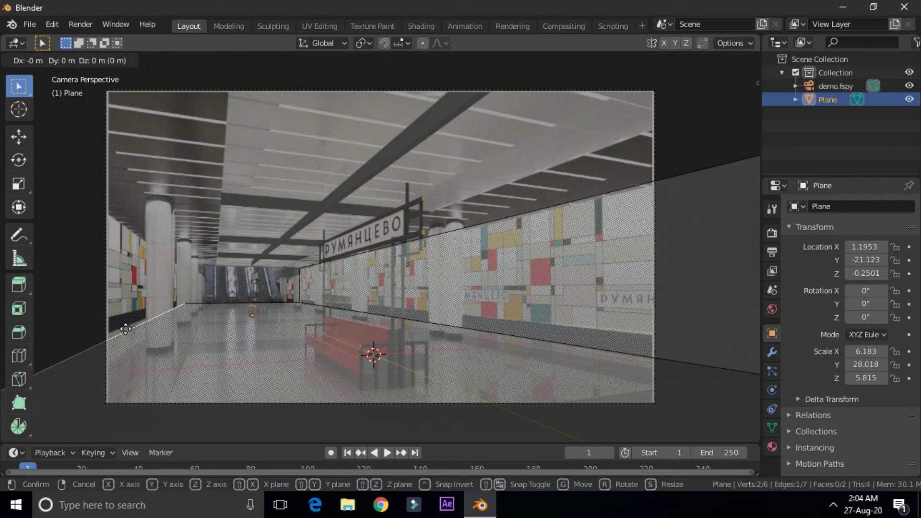
pyautogui.press('x')
pyautogui.click(121, 302)
pyautogui.press('e')
pyautogui.press('z')
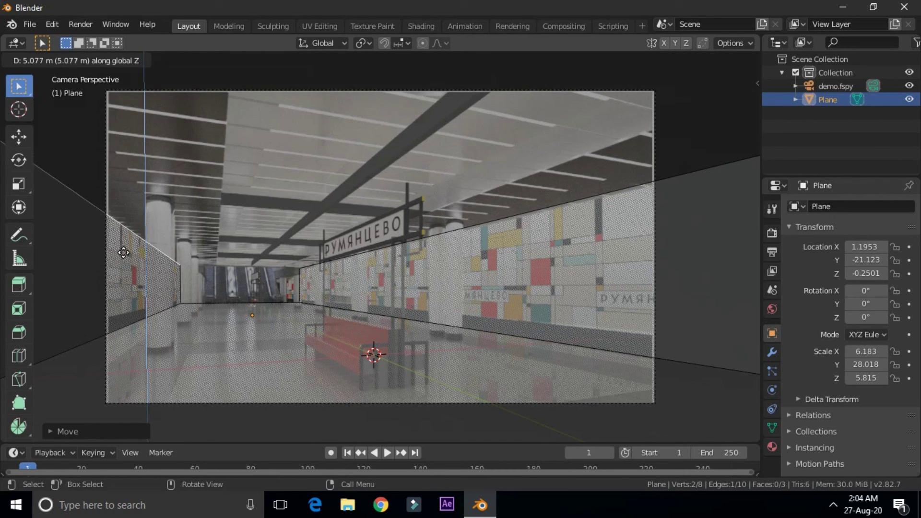
pyautogui.click(123, 251)
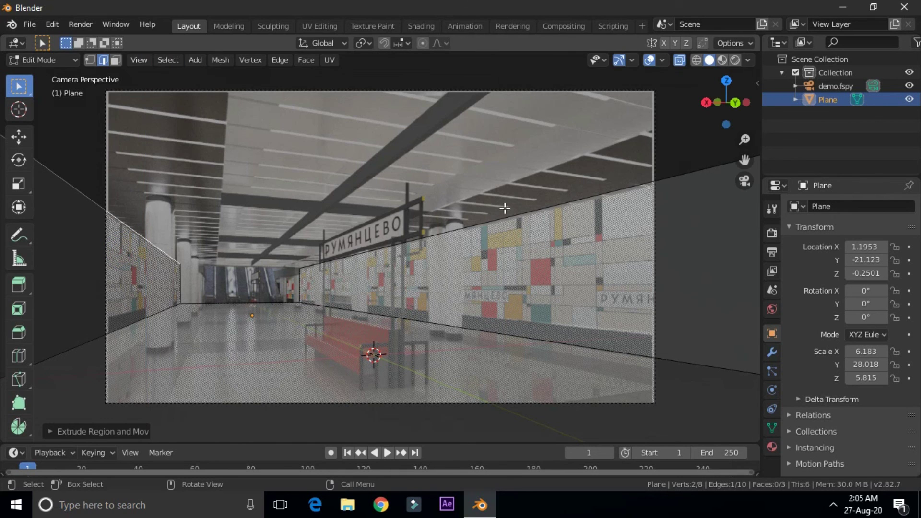
# Fill a ceiling face between the upper edges of the two walls and inspect the tunnel from outside
pyautogui.press('f')
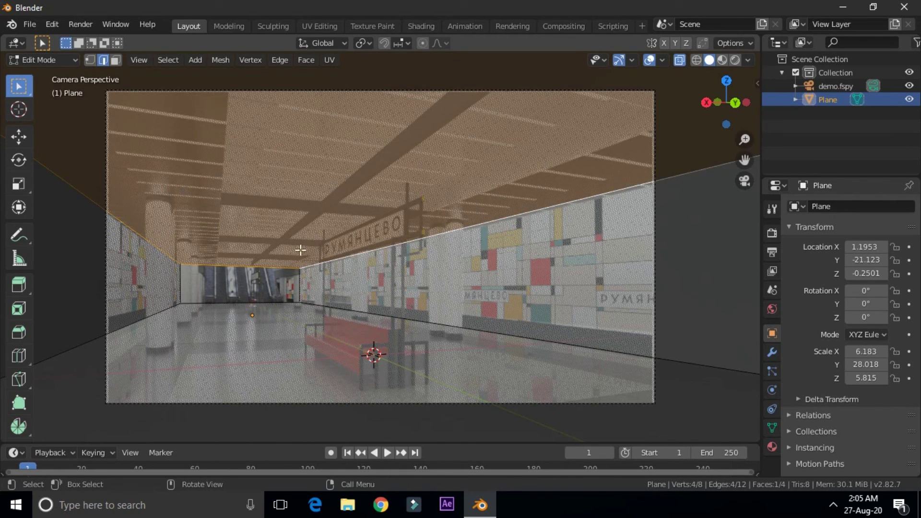
pyautogui.moveTo(300, 250); pyautogui.dragTo(284, 280, button='middle')
pyautogui.moveTo(333, 244); pyautogui.dragTo(344, 289, button='middle')
pyautogui.moveTo(465, 252); pyautogui.dragTo(470, 229, button='middle')
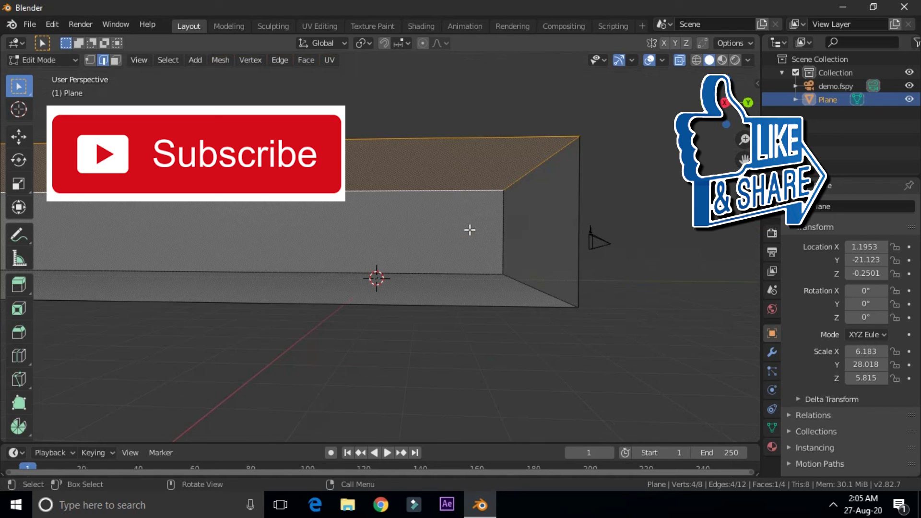